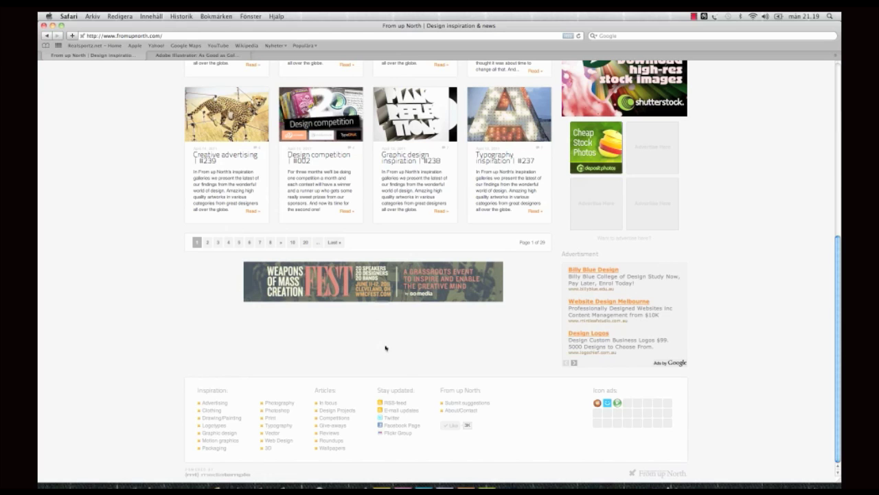
Step: In Illustrator, create a new 1050×576 px document
{"action": "left_click", "coordinate": [381, 487]}
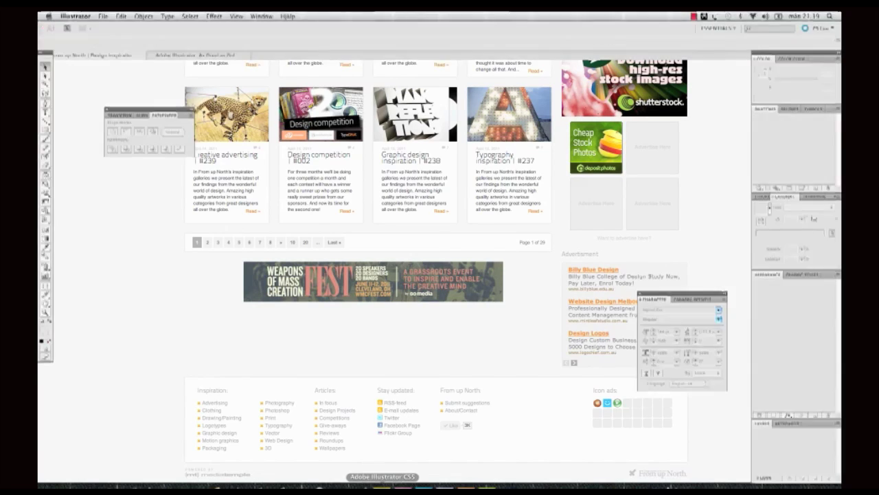
{"action": "left_click", "coordinate": [103, 16]}
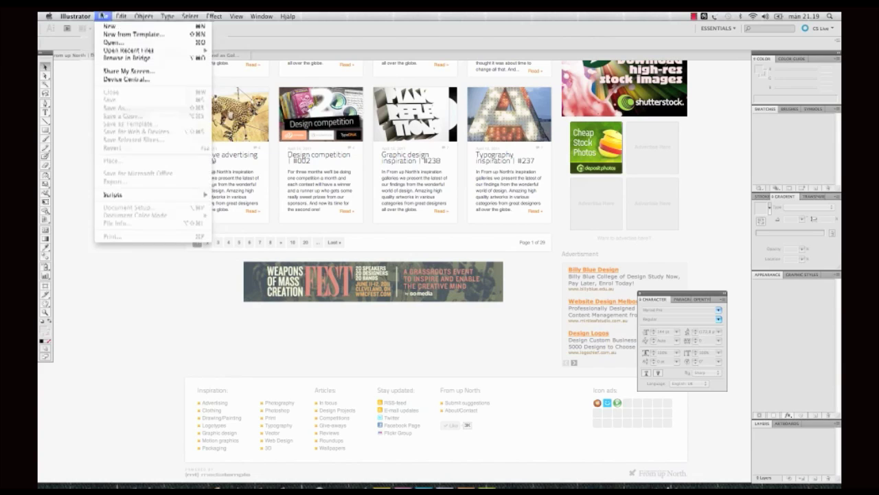
{"action": "left_click", "coordinate": [109, 26]}
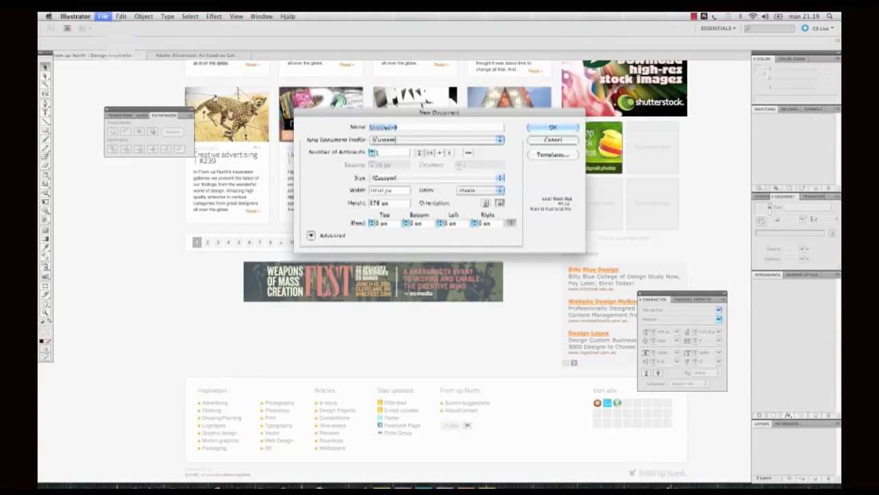
{"action": "left_click", "coordinate": [540, 129]}
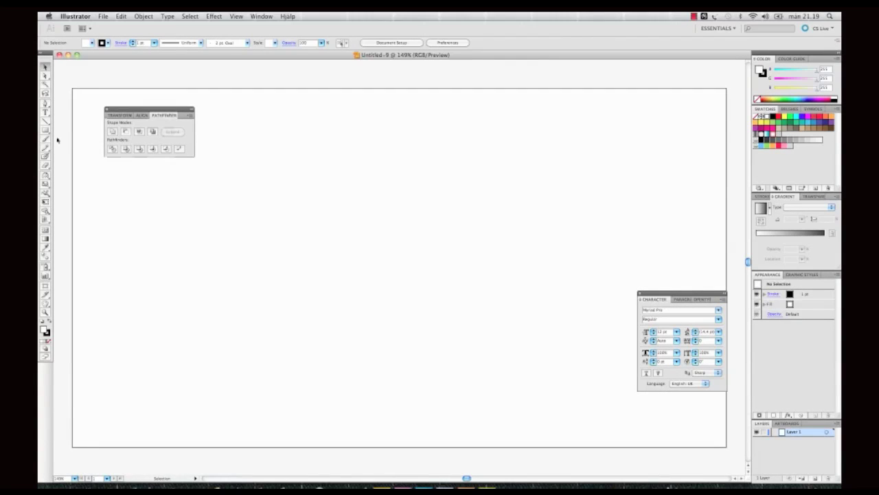
Step: Type BLING, set it to 144 pt Myriad Pro Bold, and move it toward the artboard centre
{"action": "key", "text": "t"}
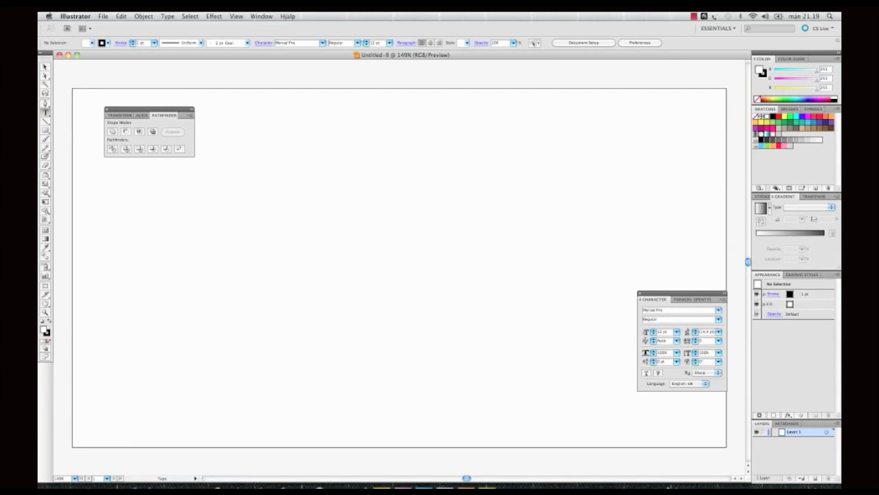
{"action": "left_click", "coordinate": [332, 224]}
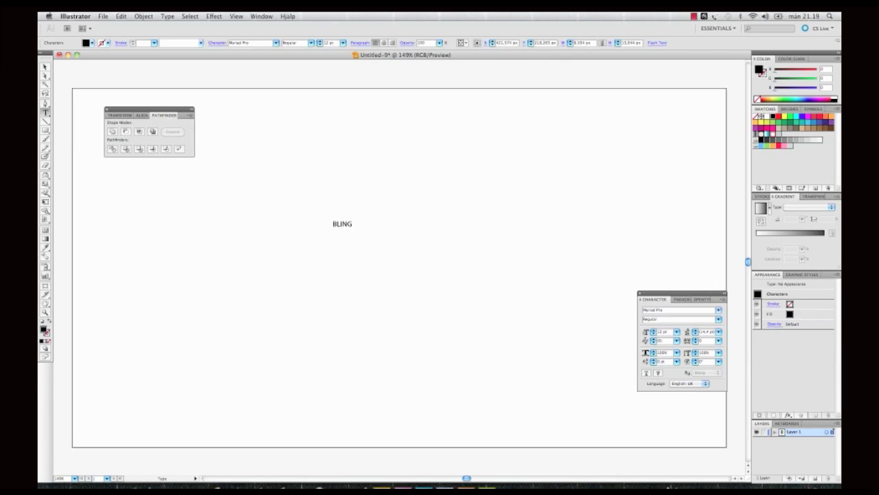
{"action": "left_click", "coordinate": [45, 66]}
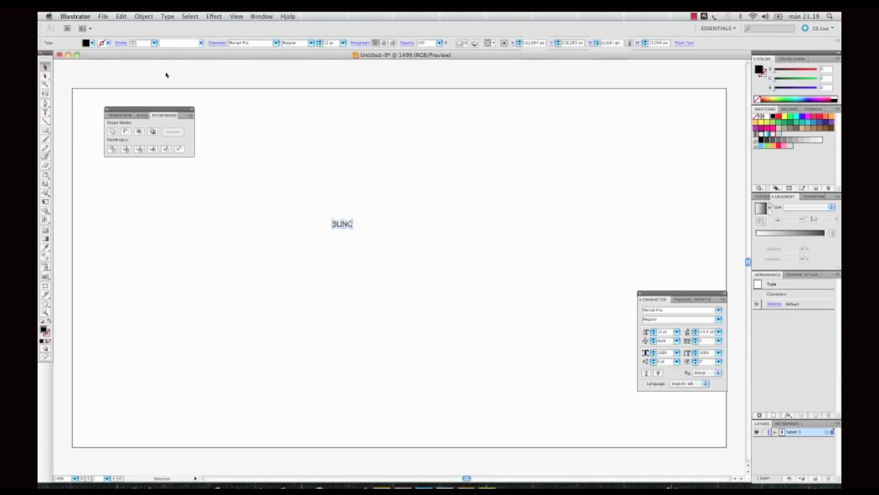
{"action": "left_click", "coordinate": [329, 43]}
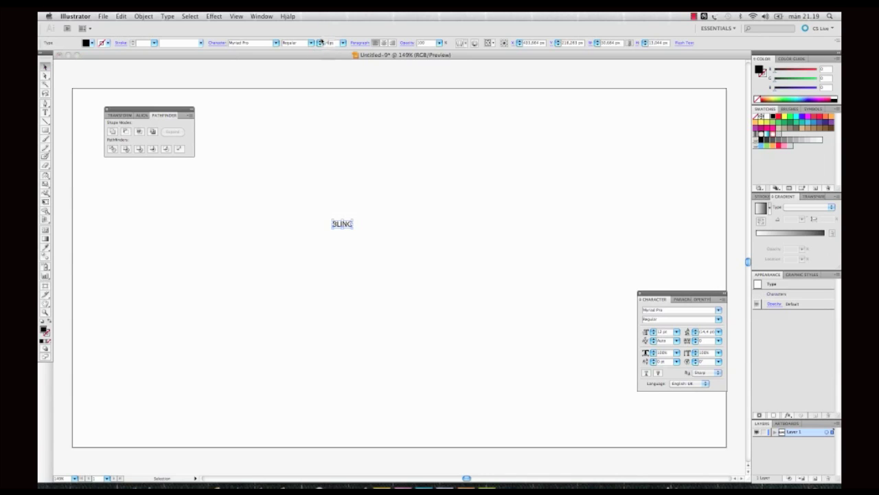
{"action": "type", "text": "144"}
{"action": "key", "text": "Return"}
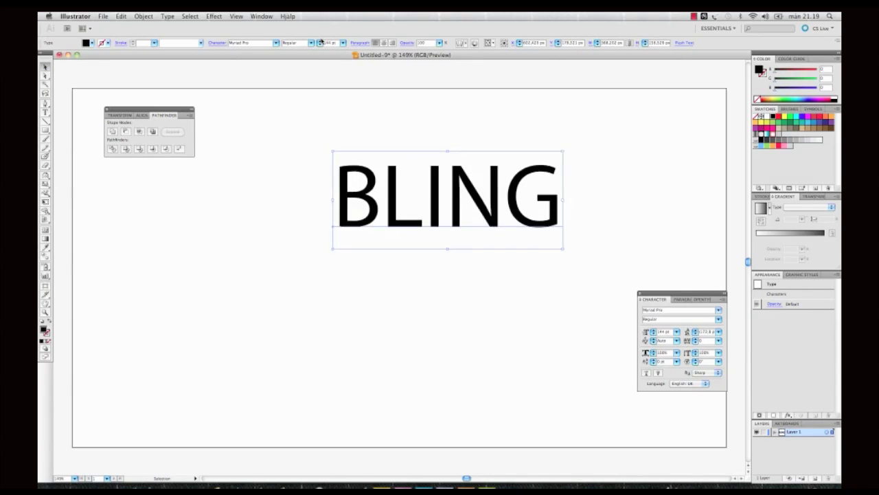
{"action": "left_click", "coordinate": [311, 43]}
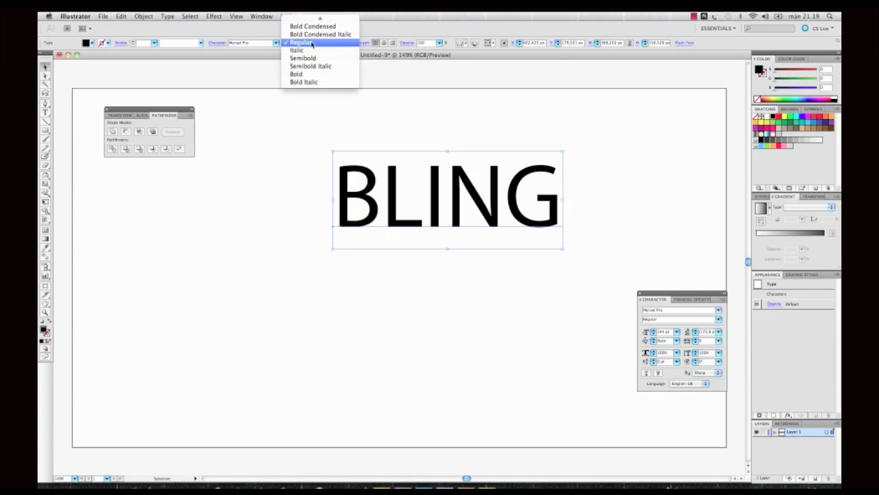
{"action": "left_click", "coordinate": [306, 74]}
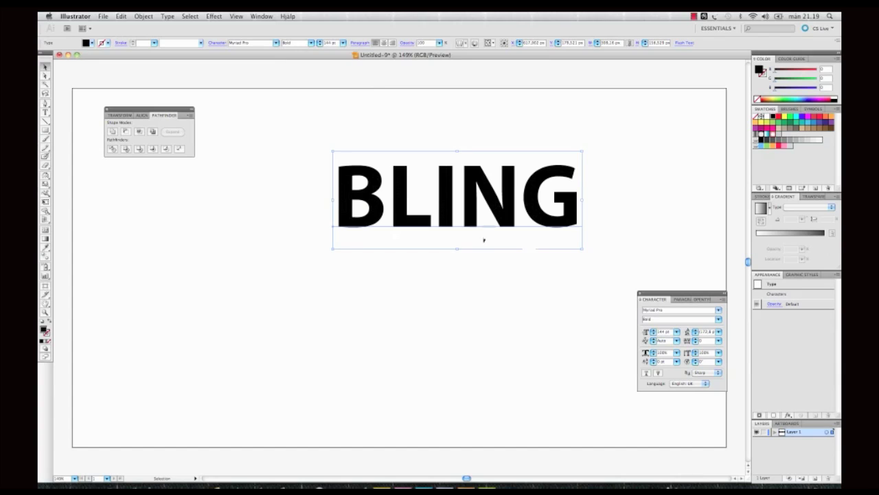
{"action": "left_click_drag", "start_coordinate": [473, 217], "coordinate": [418, 252]}
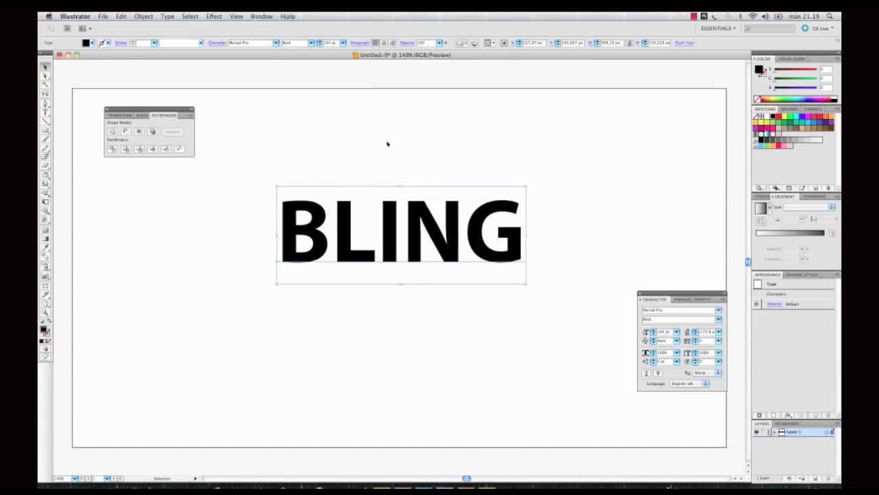
Step: Draw a square beside BLING and fill it with a gold gradient from the Metals library
{"action": "left_click", "coordinate": [388, 145]}
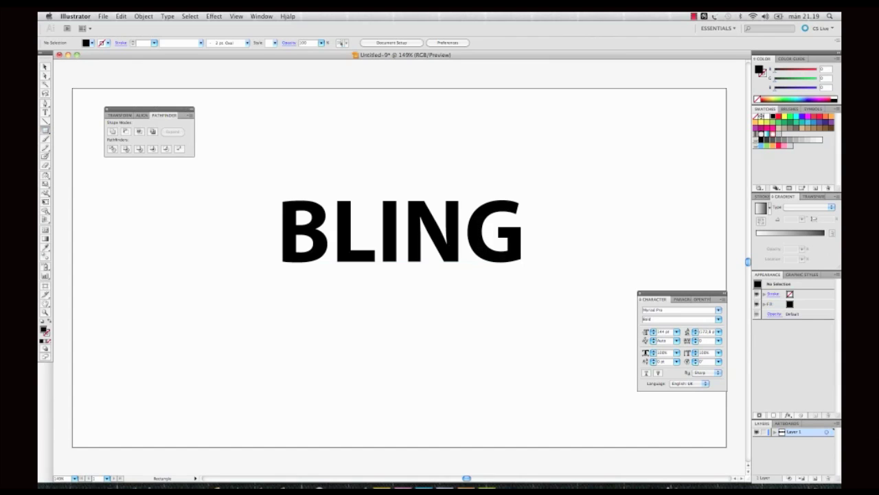
{"action": "mouse_move", "coordinate": [553, 168]}
{"action": "left_mouse_down"}
{"action": "mouse_move", "coordinate": [584, 213]}
{"action": "mouse_move", "coordinate": [602, 219]}
{"action": "left_mouse_up"}
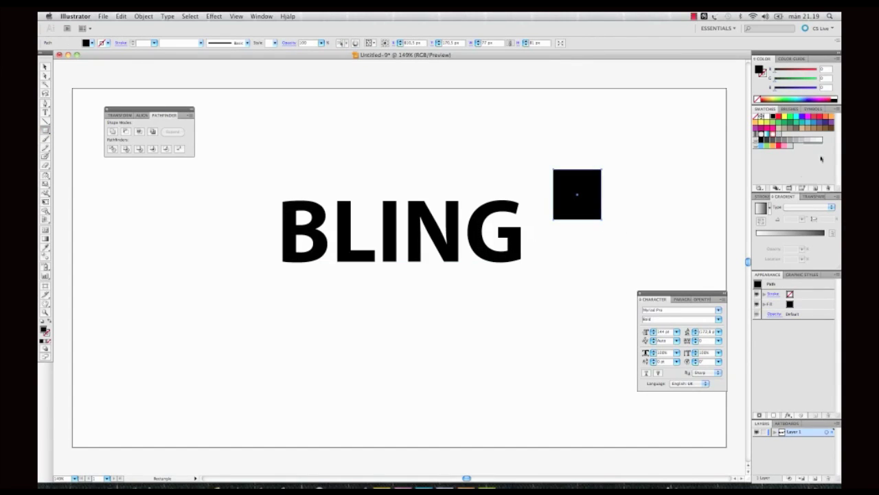
{"action": "left_click", "coordinate": [835, 108]}
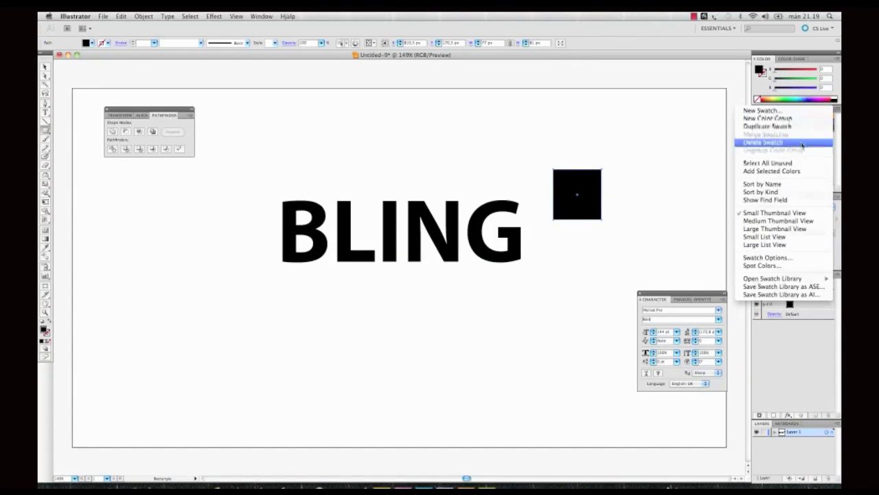
{"action": "mouse_move", "coordinate": [776, 278]}
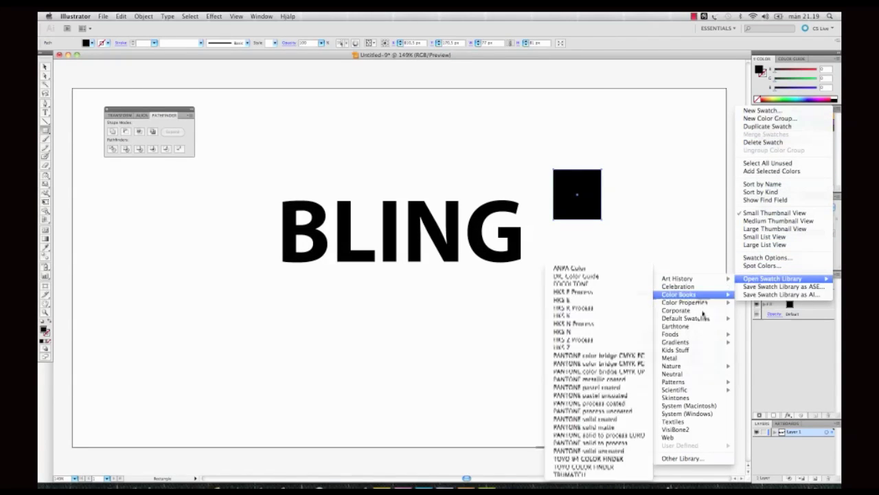
{"action": "mouse_move", "coordinate": [690, 342]}
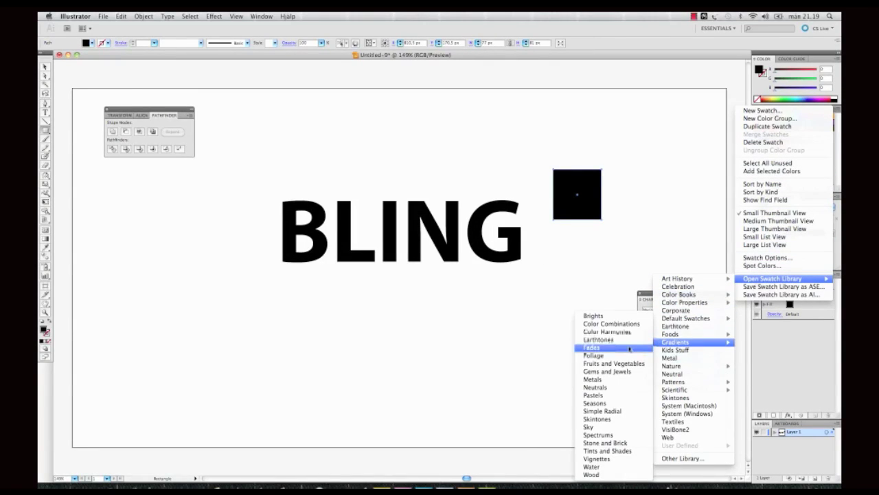
{"action": "left_click", "coordinate": [618, 379]}
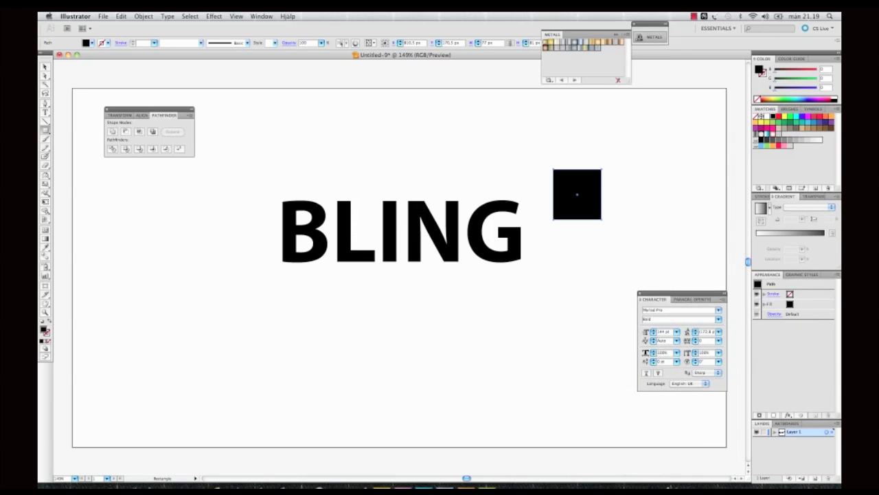
{"action": "left_click", "coordinate": [545, 44]}
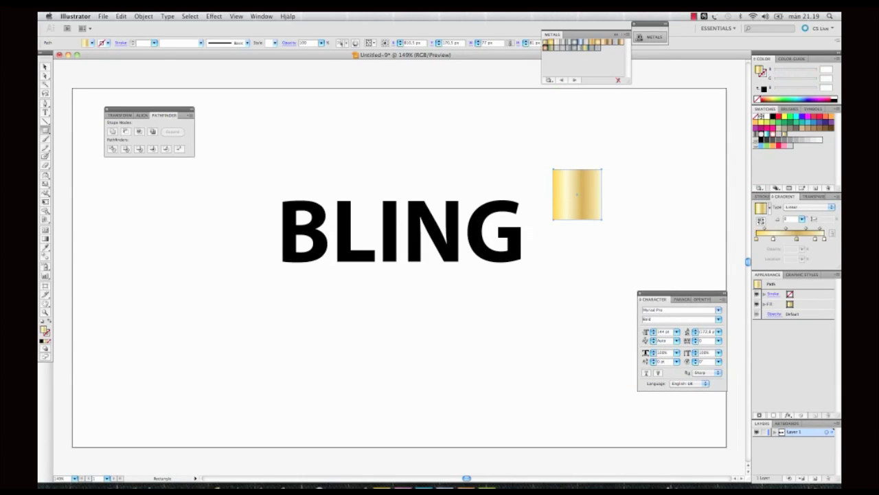
Step: Save the gold square as a new colour group named goldies, then delete the square
{"action": "left_click", "coordinate": [801, 188]}
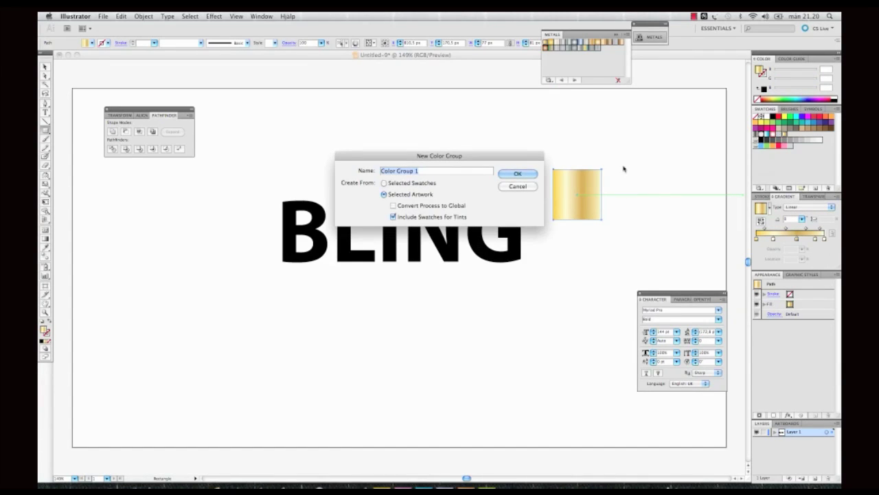
{"action": "type", "text": "goldies"}
{"action": "key", "text": "Return"}
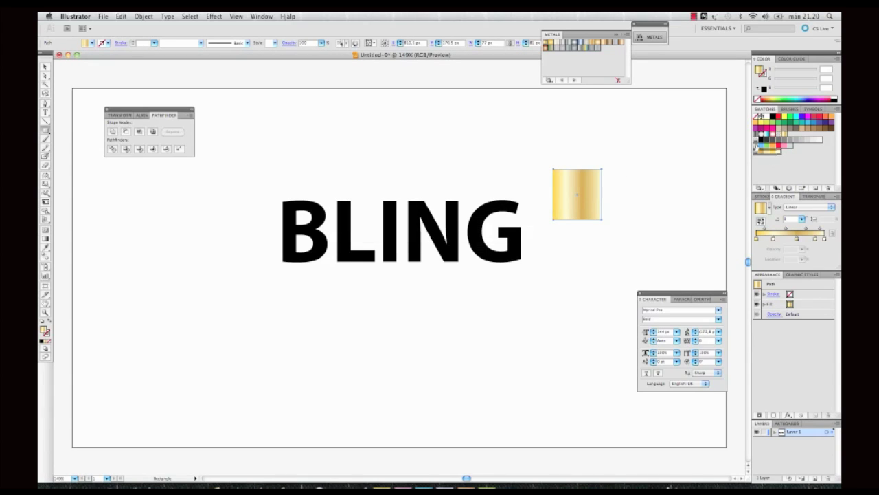
{"action": "key", "text": "Delete"}
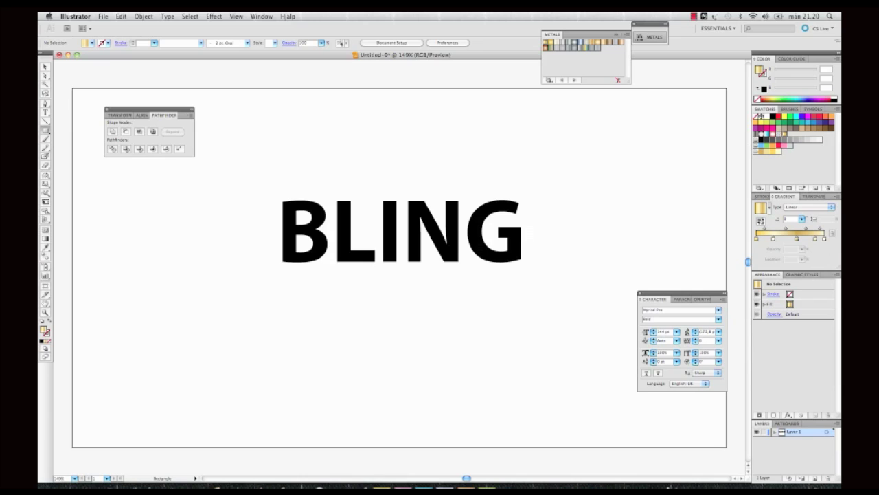
Step: Select the BLING text and fill it with yellow
{"action": "left_click", "coordinate": [45, 67]}
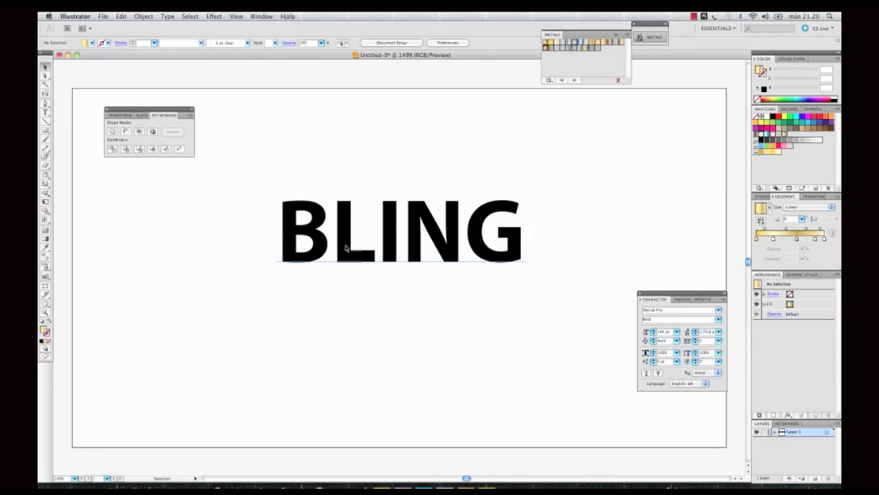
{"action": "left_click", "coordinate": [346, 251]}
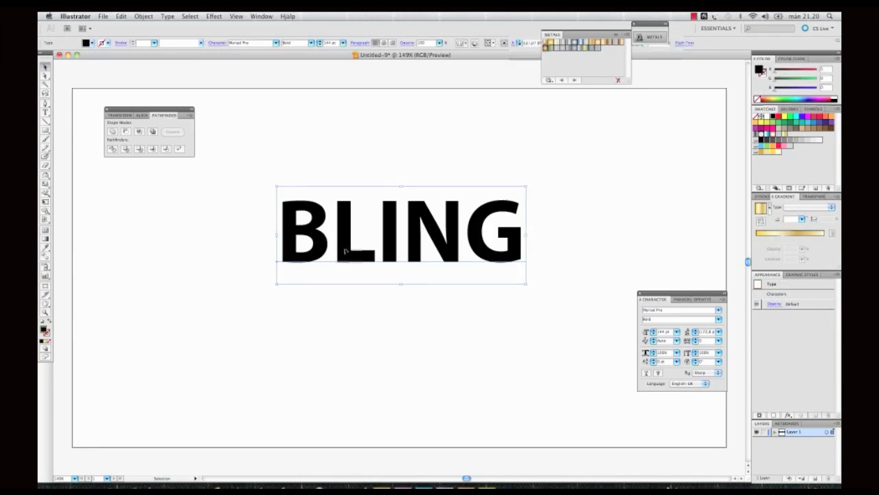
{"action": "left_click", "coordinate": [773, 152]}
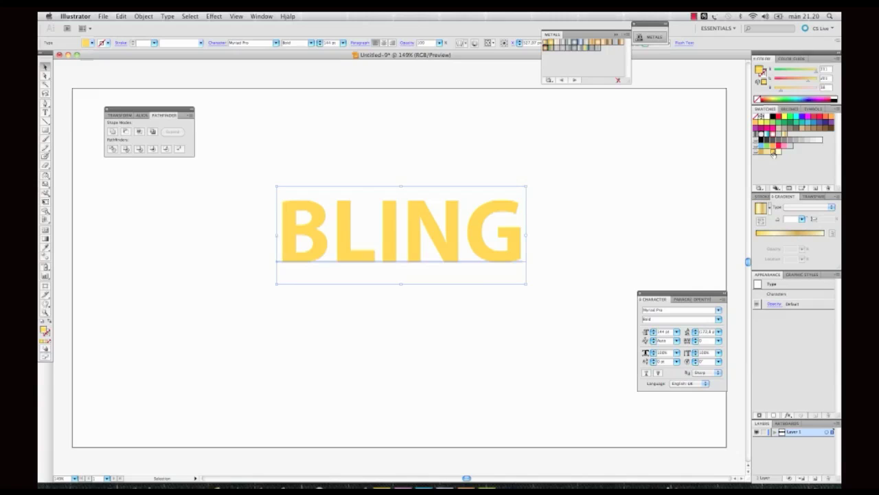
Step: Reflect a copy of BLING below the original and set the copy's opacity to 33%
{"action": "double_click", "coordinate": [45, 177]}
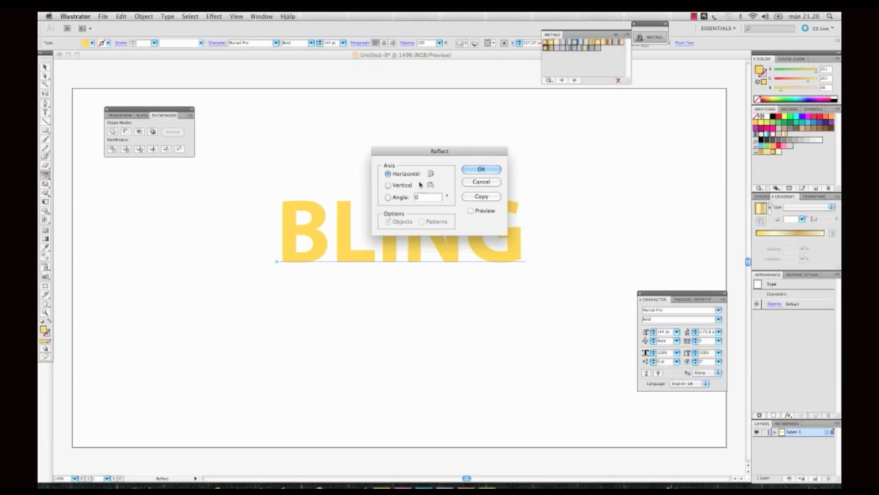
{"action": "left_click", "coordinate": [471, 197]}
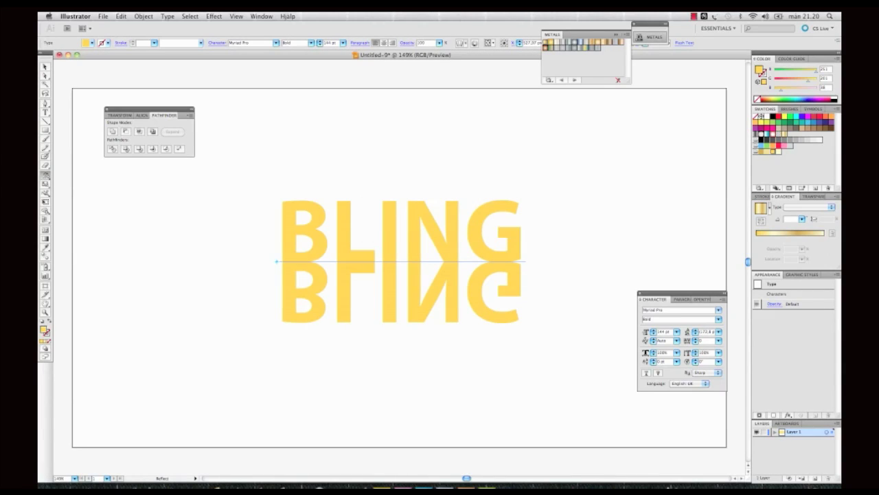
{"action": "left_click", "coordinate": [45, 66]}
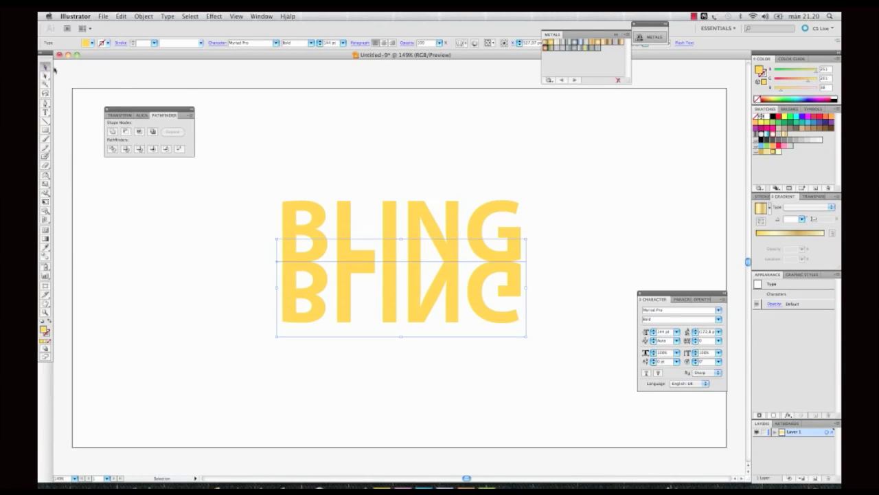
{"action": "left_click", "coordinate": [815, 196]}
{"action": "left_click", "coordinate": [829, 206]}
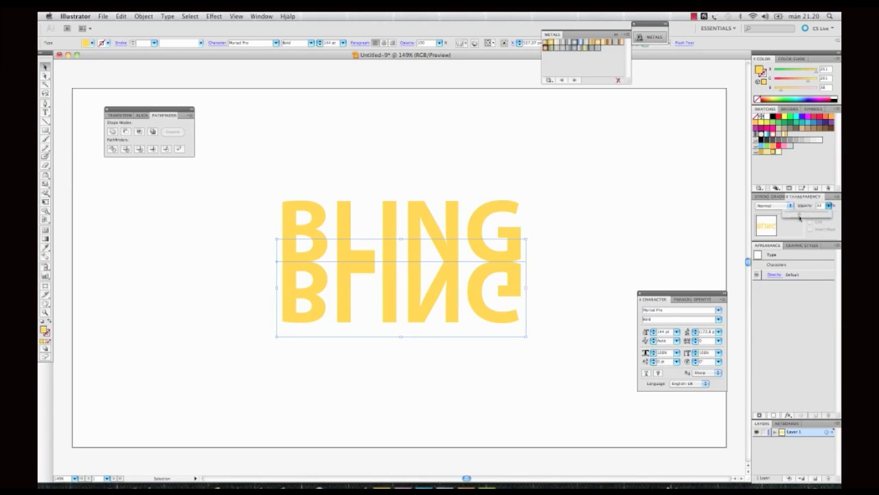
{"action": "left_click_drag", "start_coordinate": [800, 217], "coordinate": [800, 218]}
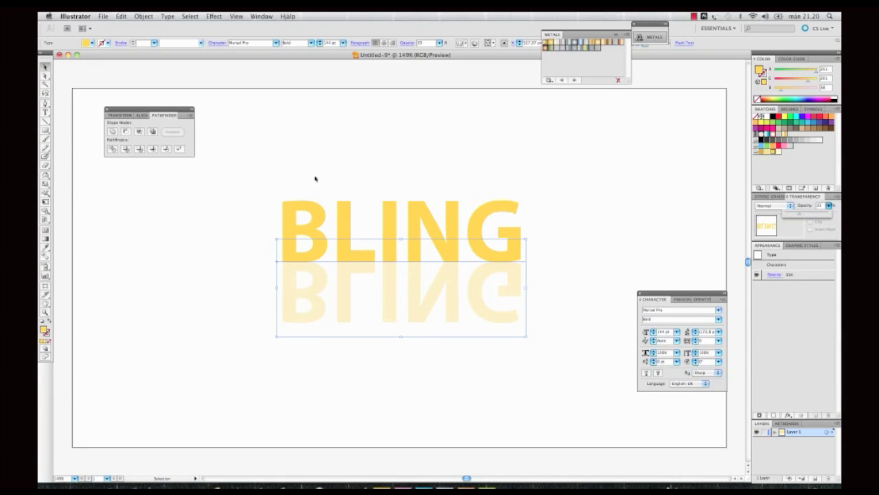
{"action": "left_click", "coordinate": [241, 186]}
Step: Apply Extrude & Bevel to BLING and its reflection, using the Front position tilted to X -18°
{"action": "left_click_drag", "start_coordinate": [237, 166], "coordinate": [511, 314]}
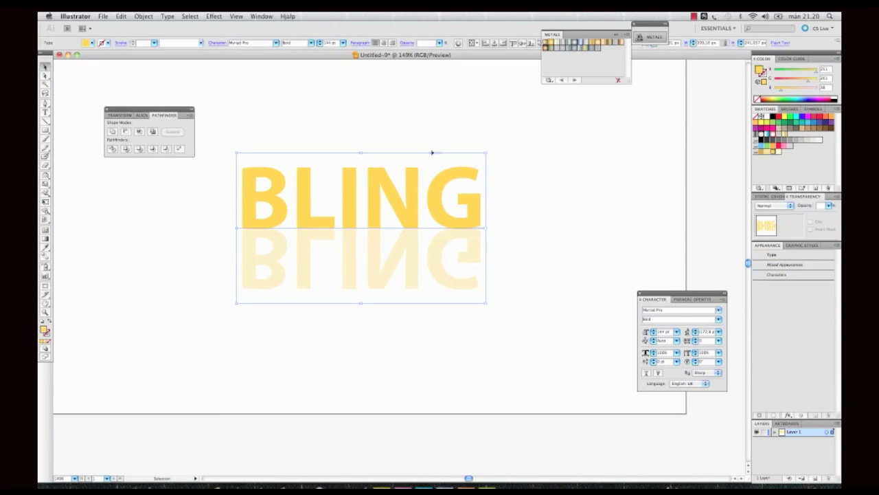
{"action": "left_click", "coordinate": [213, 16]}
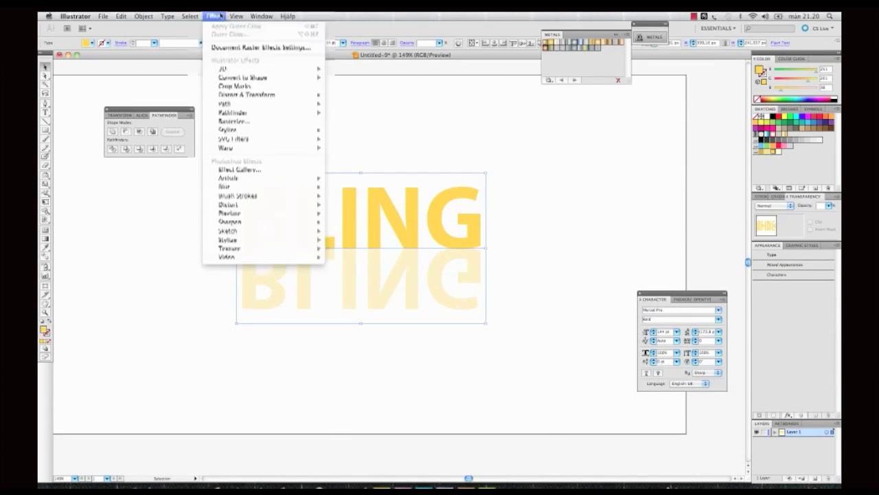
{"action": "mouse_move", "coordinate": [275, 69]}
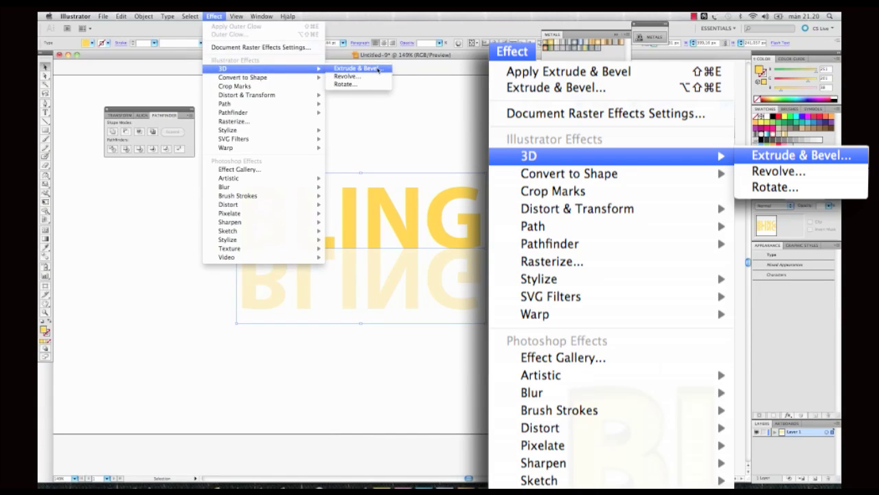
{"action": "left_click", "coordinate": [377, 70]}
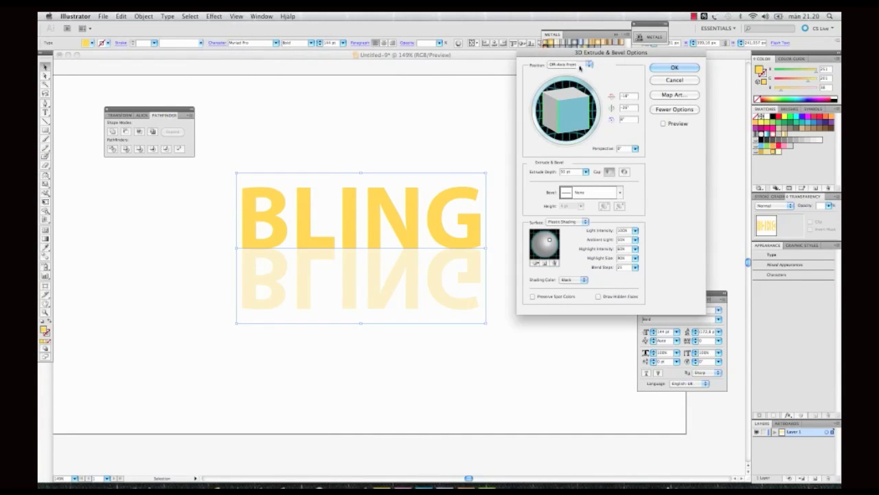
{"action": "left_click", "coordinate": [567, 64]}
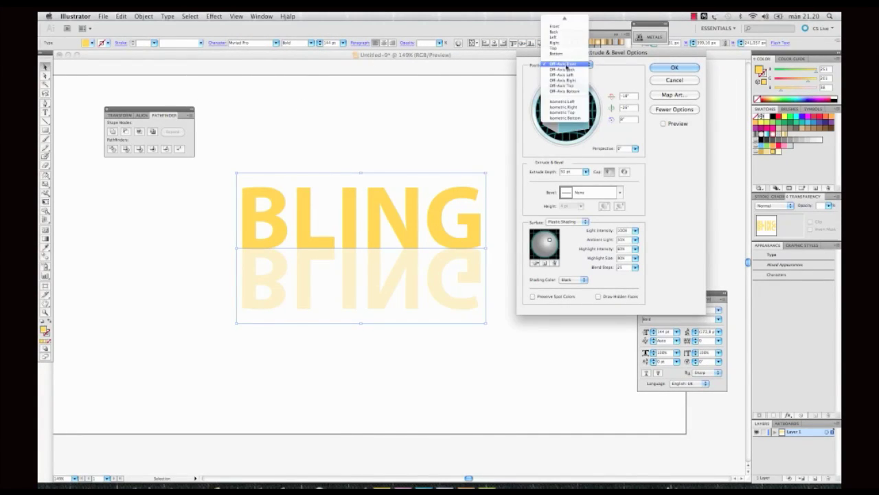
{"action": "left_click", "coordinate": [555, 28]}
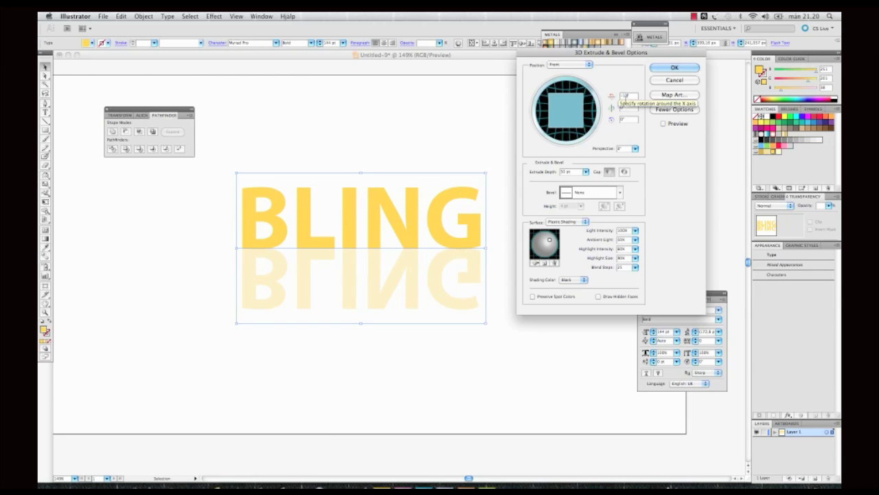
{"action": "key", "text": "Tab"}
Step: Add a Classic bevel, set ambient light to 0%, lower light intensity, use 256 blend steps
{"action": "left_click", "coordinate": [622, 194]}
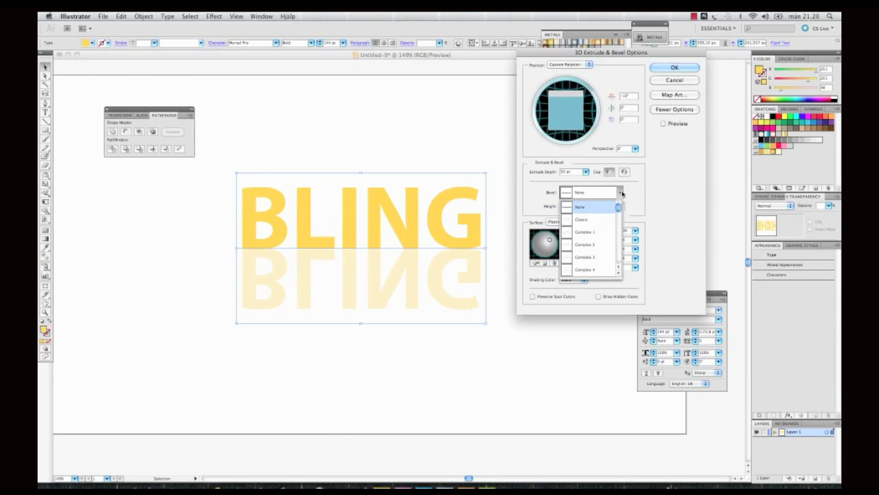
{"action": "left_click", "coordinate": [583, 201]}
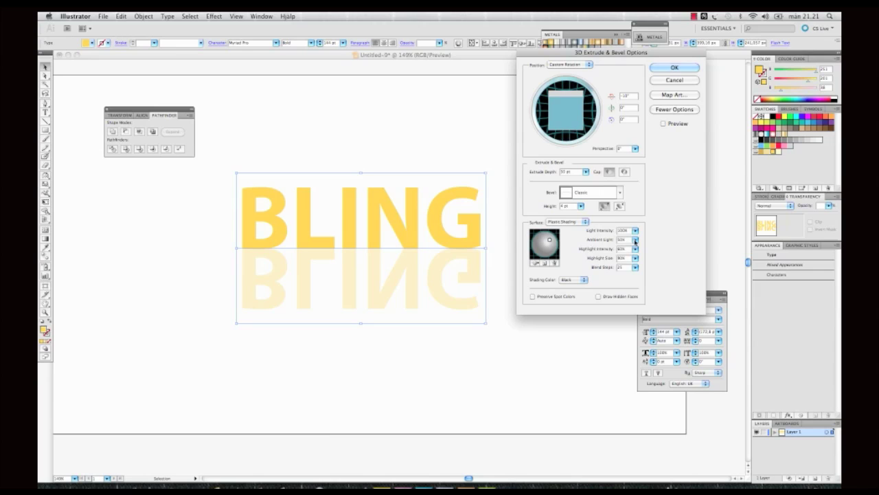
{"action": "left_click", "coordinate": [636, 240]}
{"action": "left_click_drag", "start_coordinate": [613, 250], "coordinate": [591, 249]}
{"action": "left_click", "coordinate": [637, 231]}
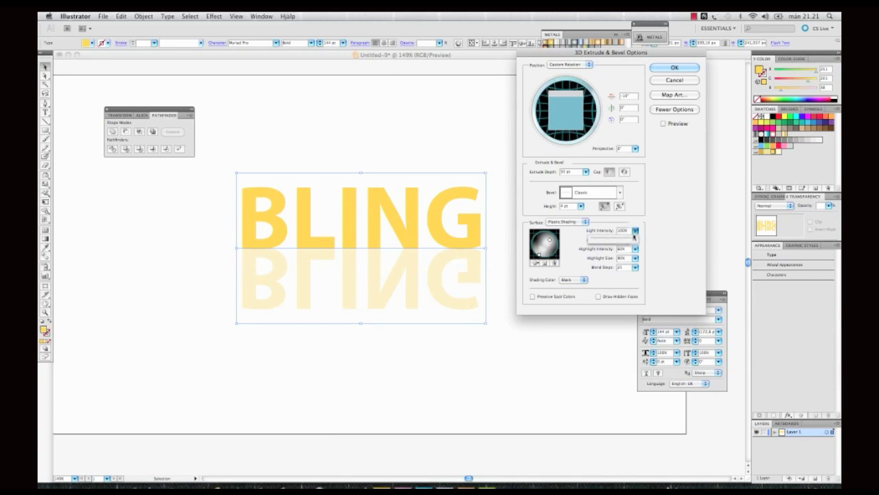
{"action": "left_click_drag", "start_coordinate": [635, 239], "coordinate": [614, 239]}
{"action": "left_click", "coordinate": [636, 268]}
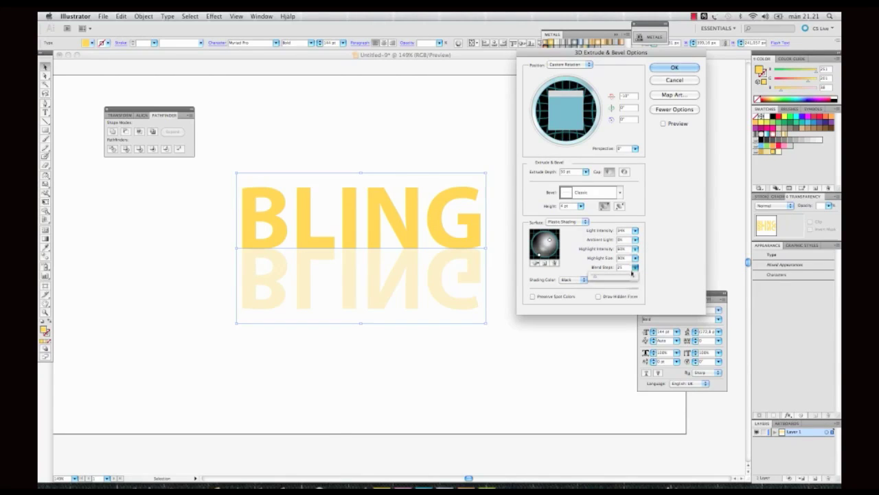
{"action": "left_click_drag", "start_coordinate": [595, 277], "coordinate": [667, 270]}
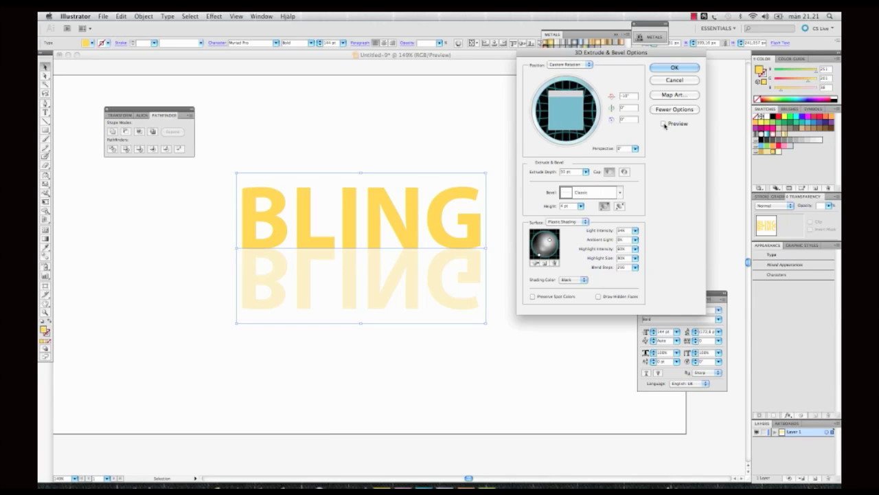
{"action": "left_click", "coordinate": [663, 125]}
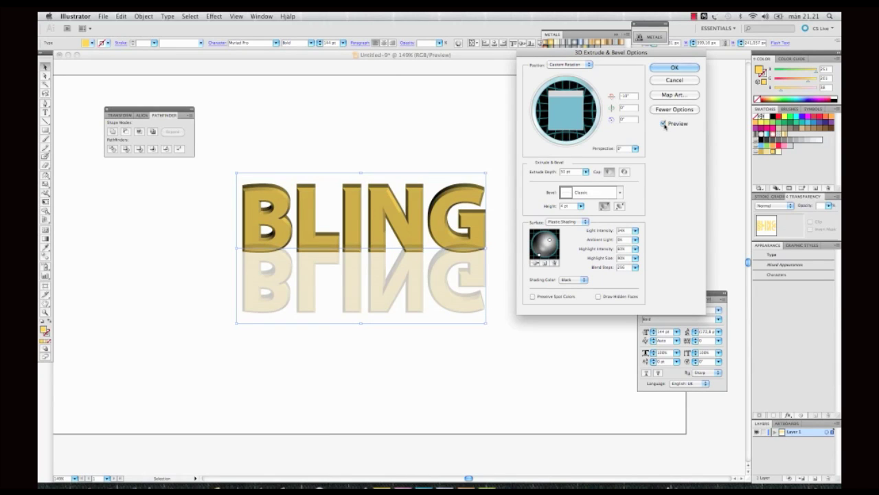
{"action": "left_click", "coordinate": [663, 69]}
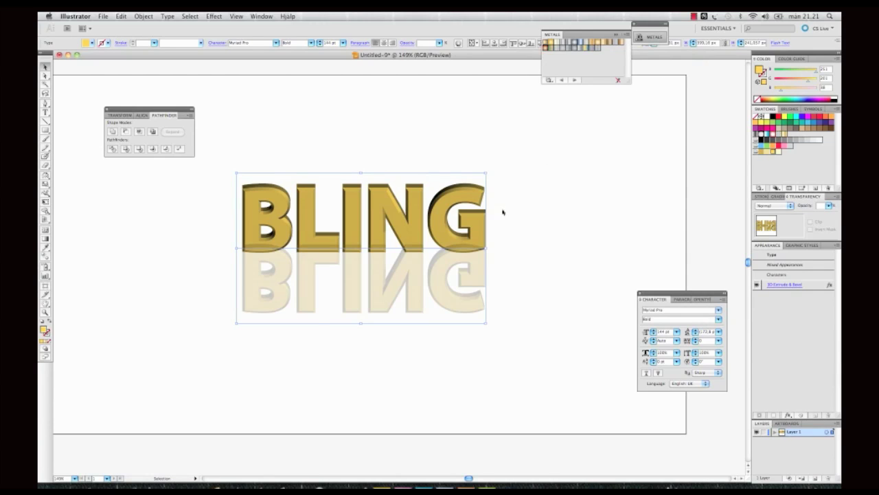
Step: Nudge the reflection down two arrow-key steps, then reselect BLING and its reflection
{"action": "left_click_drag", "start_coordinate": [224, 277], "coordinate": [500, 313]}
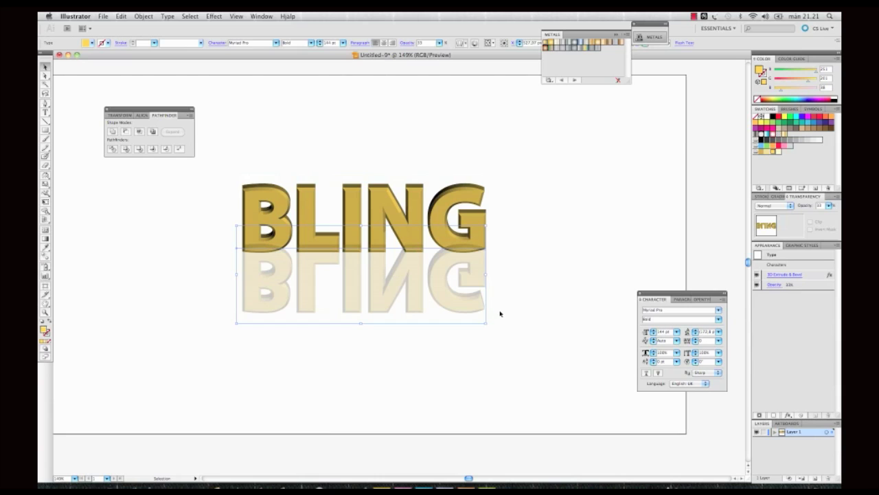
{"action": "key", "text": "Down"}
{"action": "key", "text": "Down"}
{"action": "key", "text": "Down"}
{"action": "key", "text": "Down"}
{"action": "key", "text": "Down"}
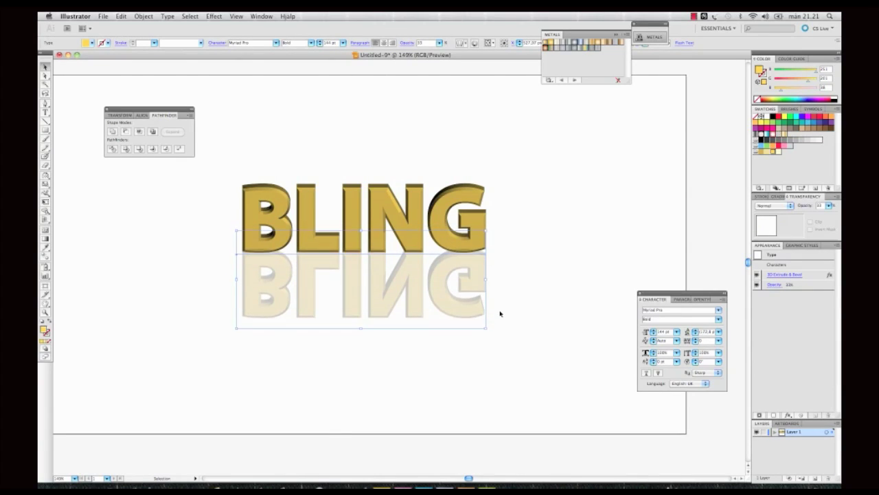
{"action": "key", "text": "Down"}
{"action": "key", "text": "Down"}
{"action": "key", "text": "Down"}
{"action": "key", "text": "Down"}
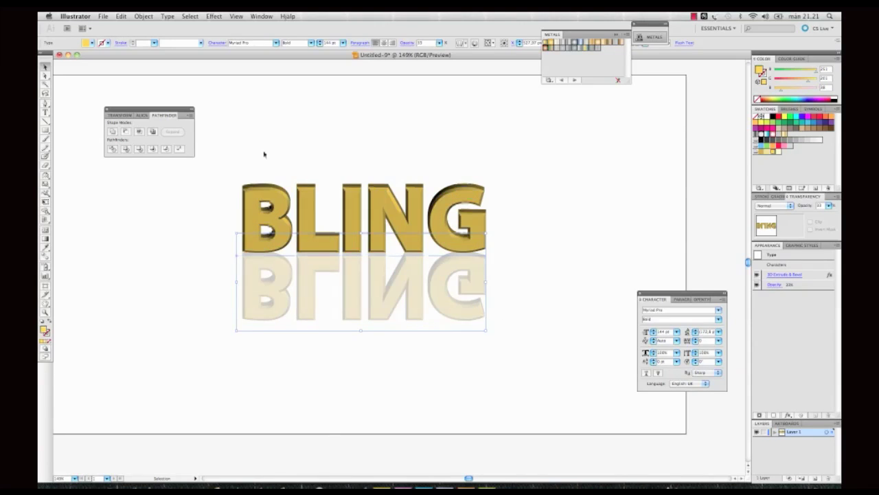
{"action": "left_click", "coordinate": [217, 161]}
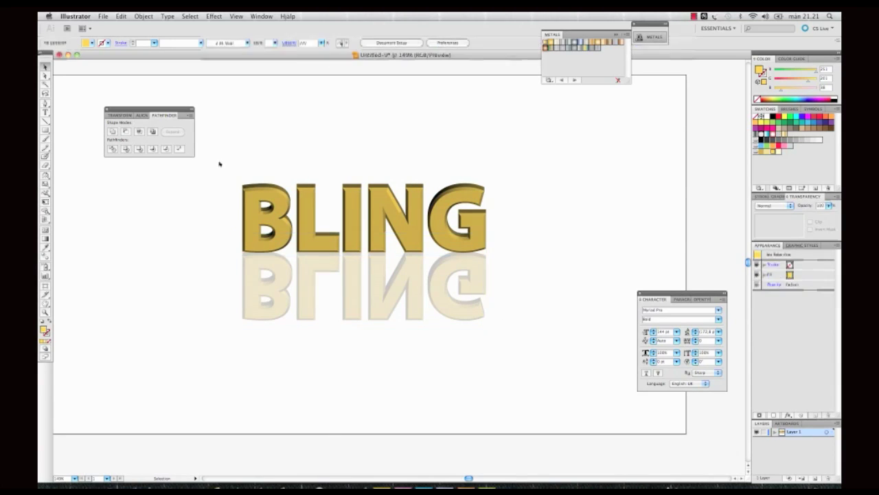
{"action": "left_click_drag", "start_coordinate": [220, 163], "coordinate": [515, 338]}
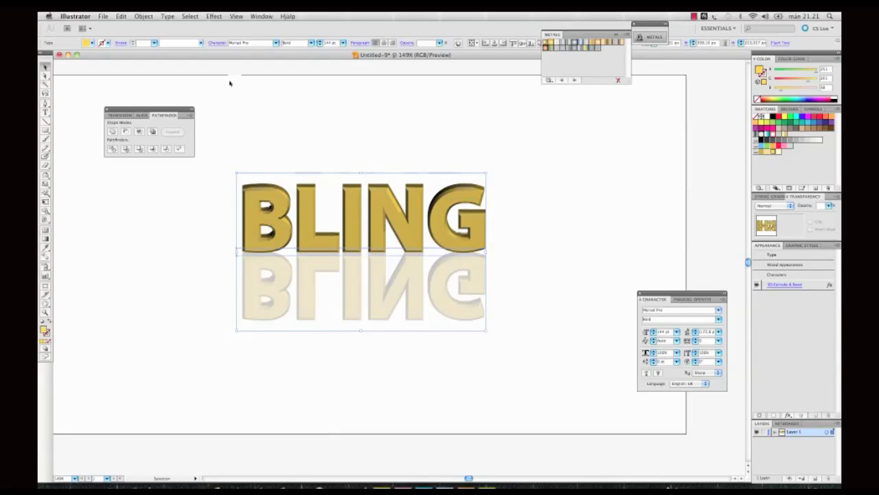
Step: Expand the 3D text's appearance and select all letter faces sharing the same fill colour
{"action": "left_click", "coordinate": [144, 15]}
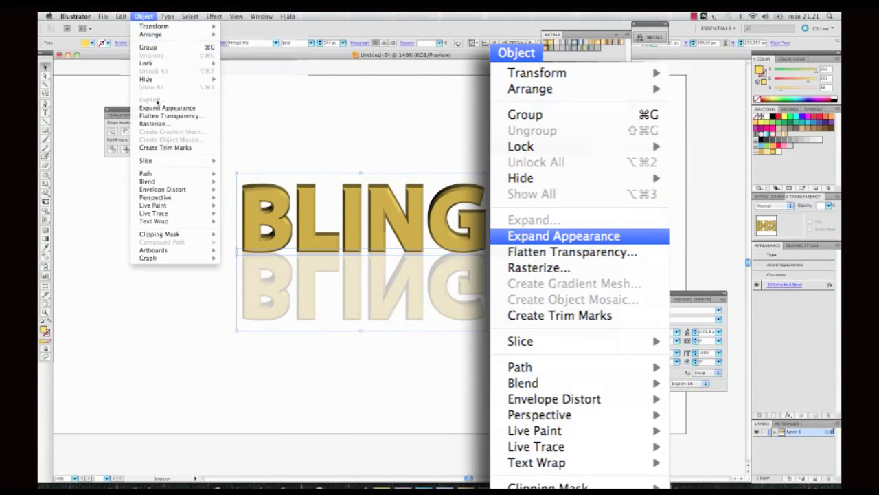
{"action": "left_click", "coordinate": [163, 111]}
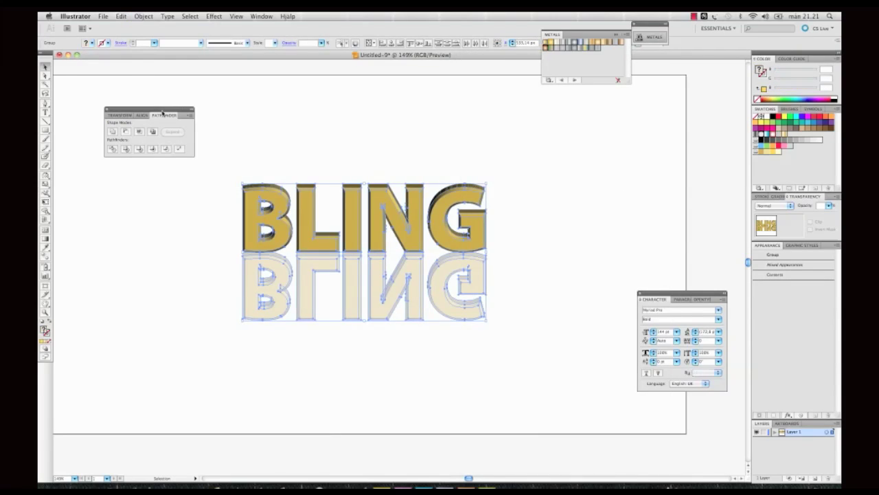
{"action": "left_click", "coordinate": [223, 150]}
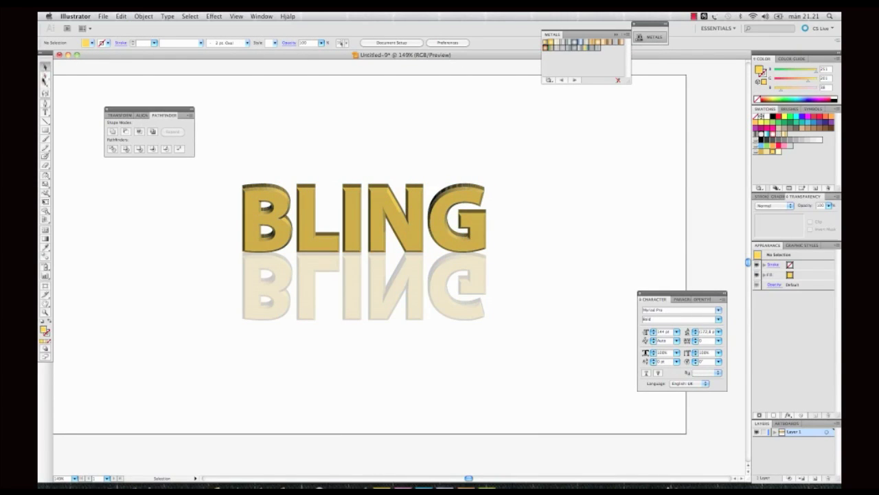
{"action": "left_click", "coordinate": [44, 77]}
{"action": "left_click", "coordinate": [255, 229]}
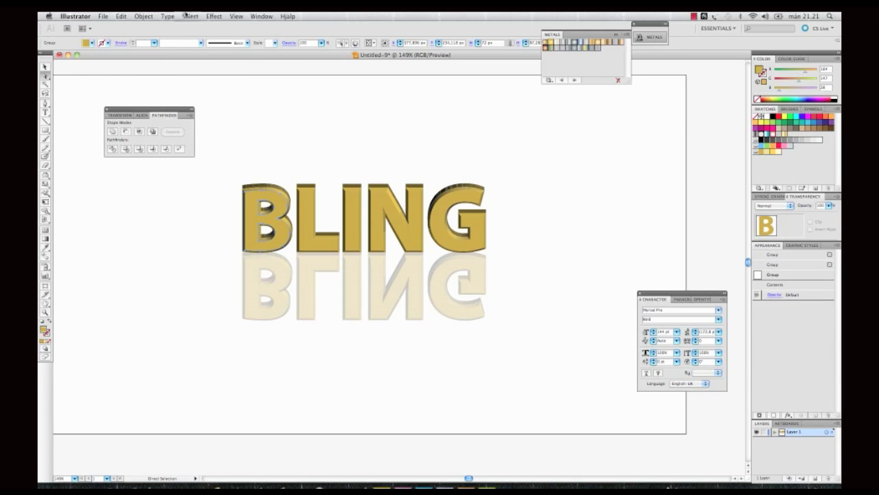
{"action": "left_click", "coordinate": [190, 15]}
{"action": "mouse_move", "coordinate": [199, 92]}
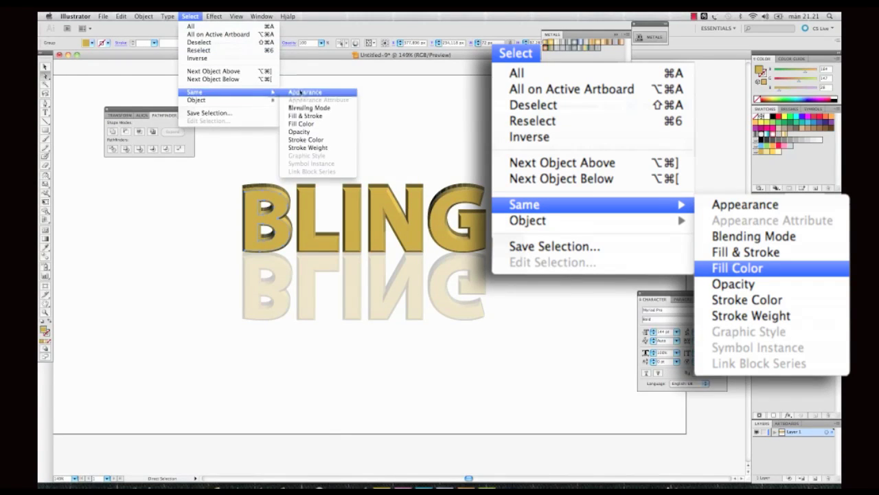
{"action": "left_click", "coordinate": [301, 125]}
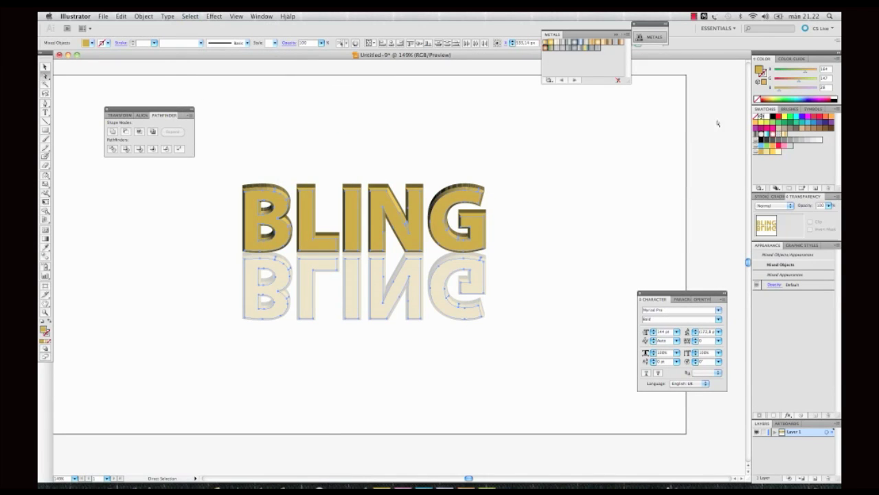
Step: Fill the letter faces with a gold gradient running across the whole word past the G
{"action": "left_click", "coordinate": [777, 137]}
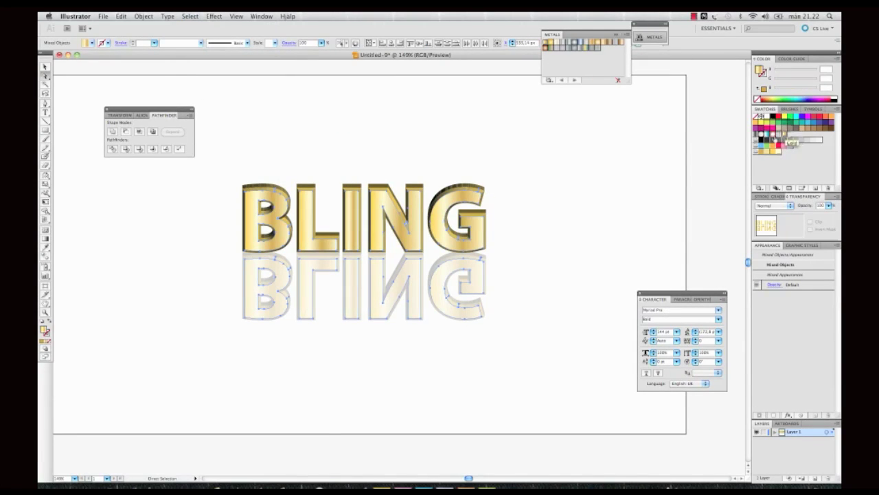
{"action": "left_click", "coordinate": [45, 239]}
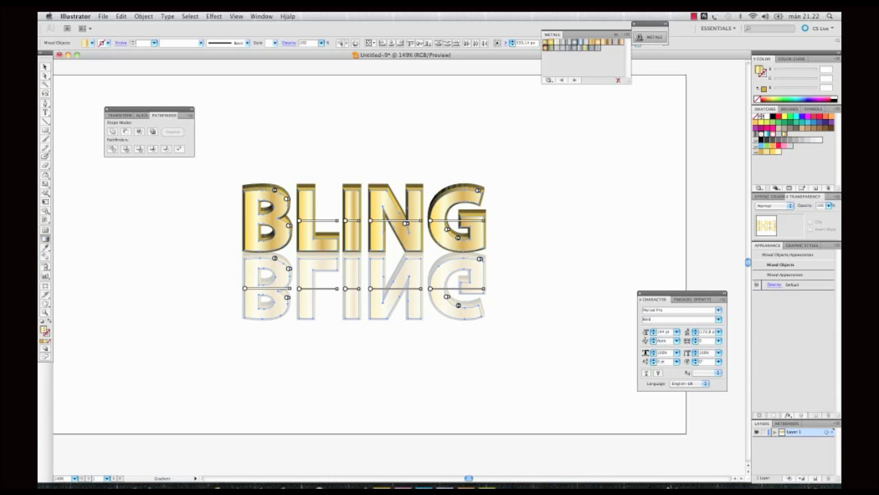
{"action": "left_click_drag", "start_coordinate": [241, 220], "coordinate": [446, 223]}
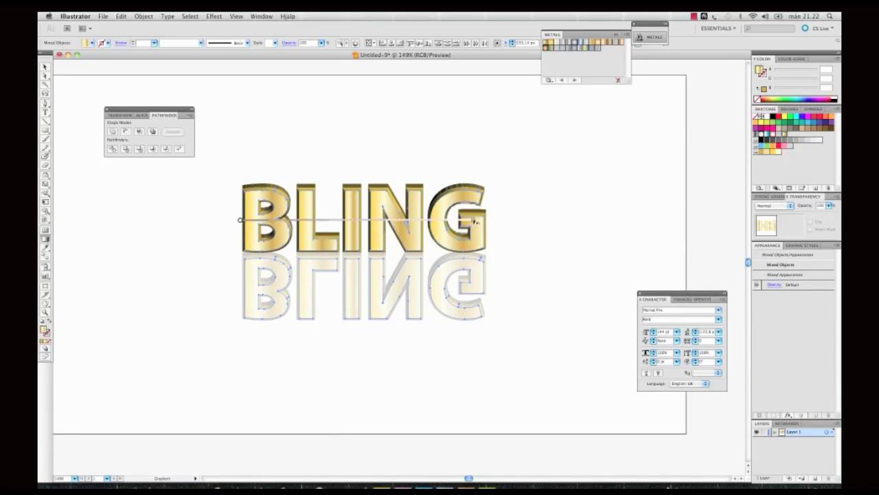
{"action": "left_click_drag", "start_coordinate": [474, 220], "coordinate": [490, 221]}
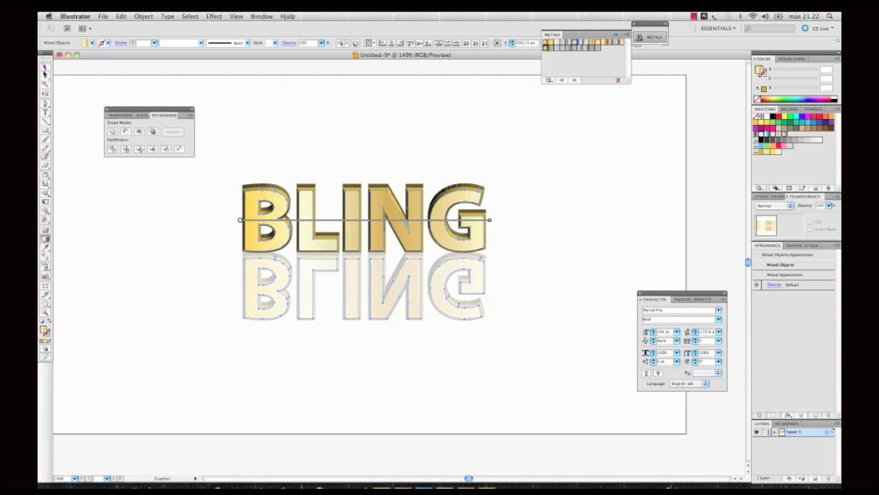
{"action": "left_click", "coordinate": [45, 70]}
Step: Draw a rectangle covering the reflected BLING
{"action": "left_click", "coordinate": [118, 186]}
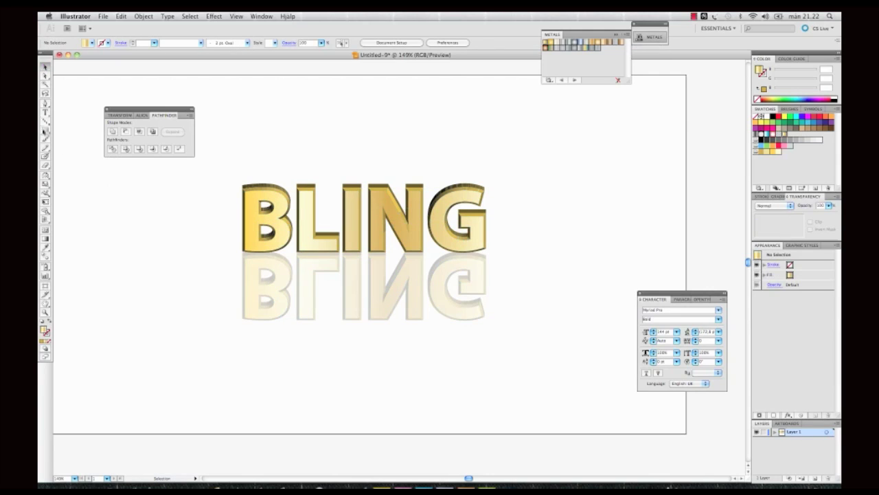
{"action": "left_click", "coordinate": [45, 132]}
{"action": "left_click_drag", "start_coordinate": [237, 250], "coordinate": [490, 327]}
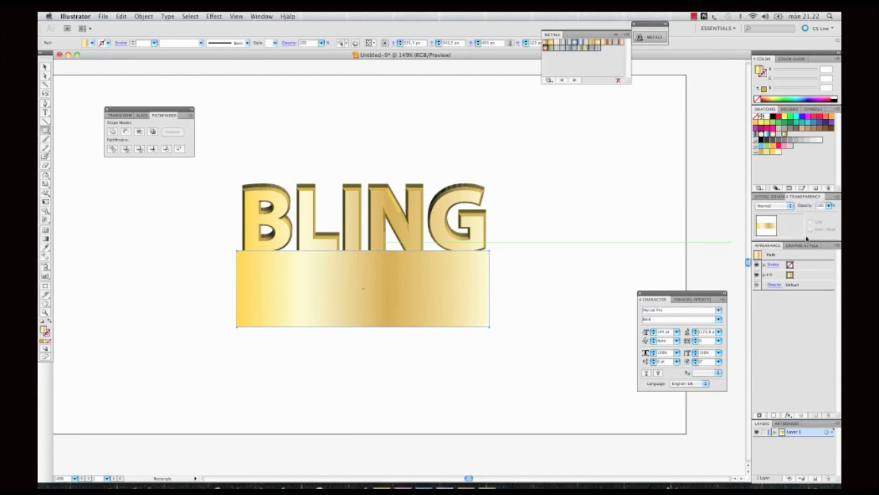
Step: Fill the rectangle with a white-to-black gradient angled at -90°, widening the white end
{"action": "left_click", "coordinate": [780, 197]}
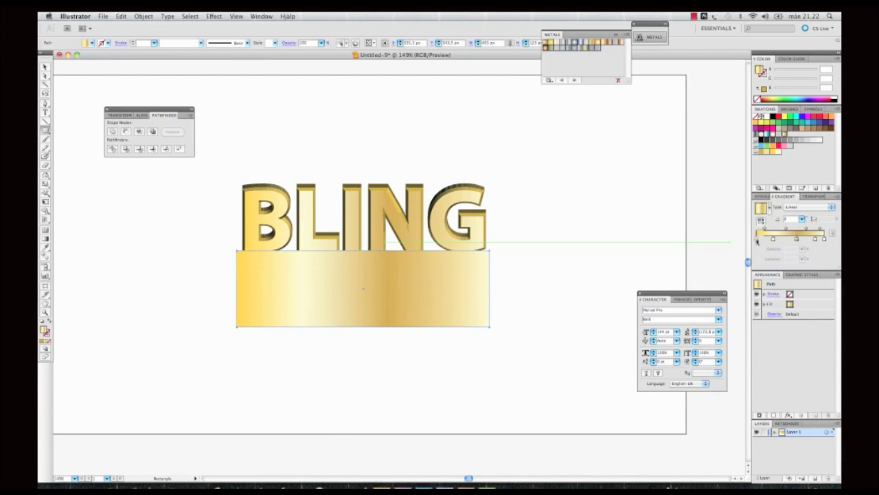
{"action": "left_click", "coordinate": [756, 239]}
{"action": "double_click", "coordinate": [757, 239]}
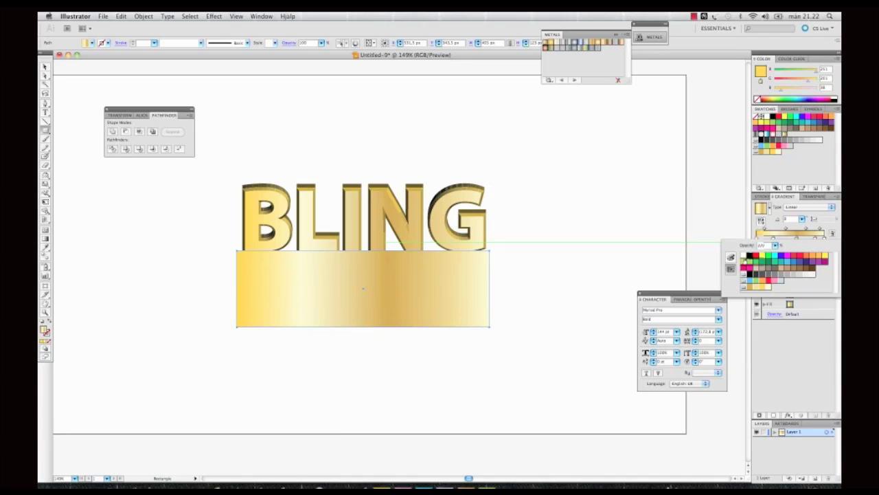
{"action": "left_click", "coordinate": [744, 255]}
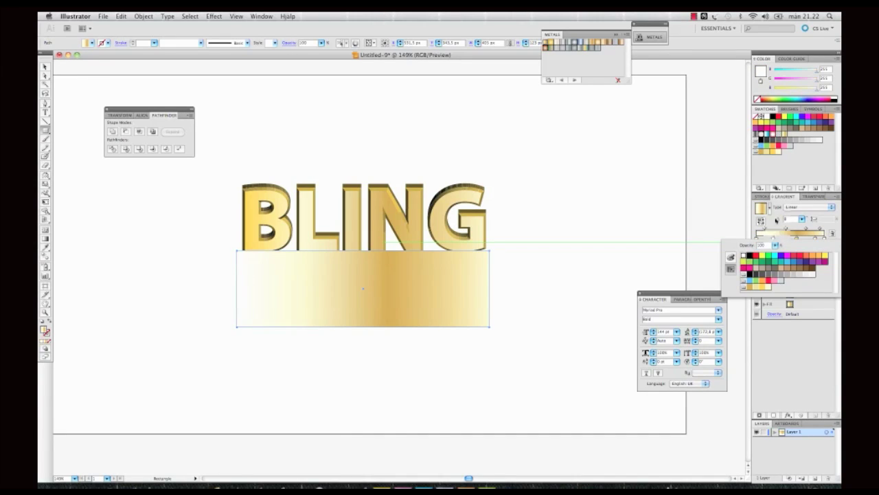
{"action": "left_click", "coordinate": [774, 239]}
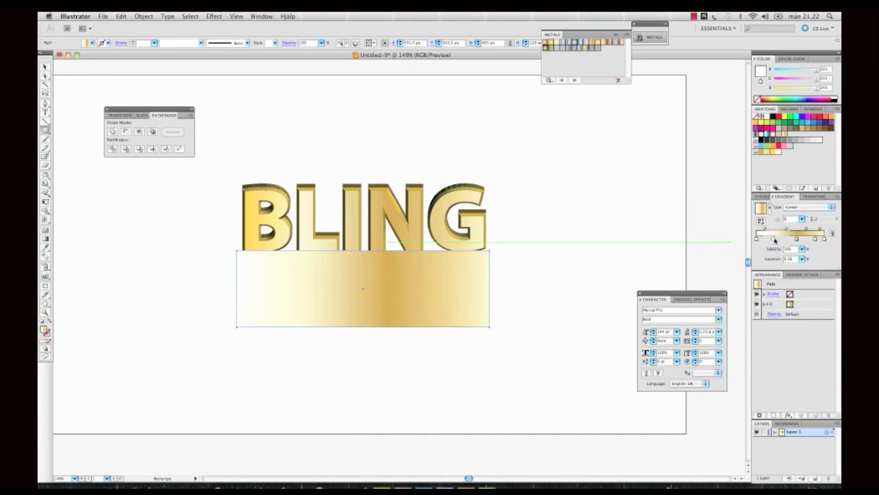
{"action": "left_click_drag", "start_coordinate": [774, 239], "coordinate": [824, 240]}
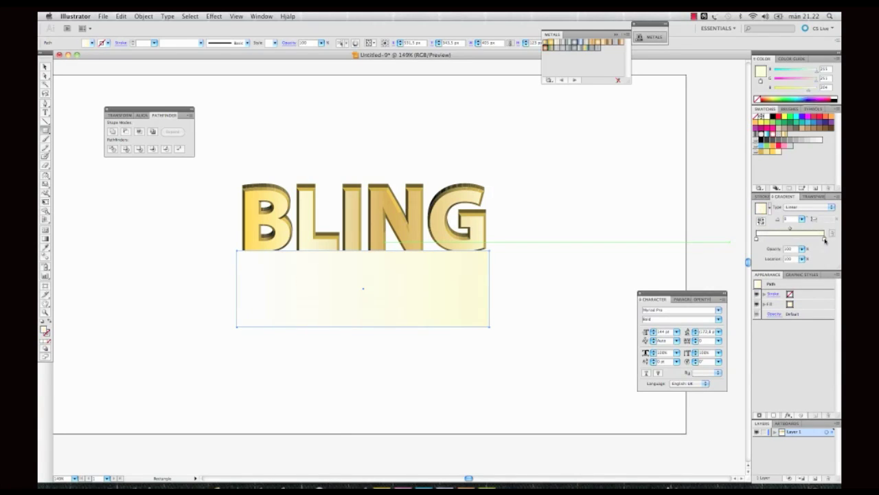
{"action": "double_click", "coordinate": [825, 240]}
{"action": "left_click", "coordinate": [750, 257]}
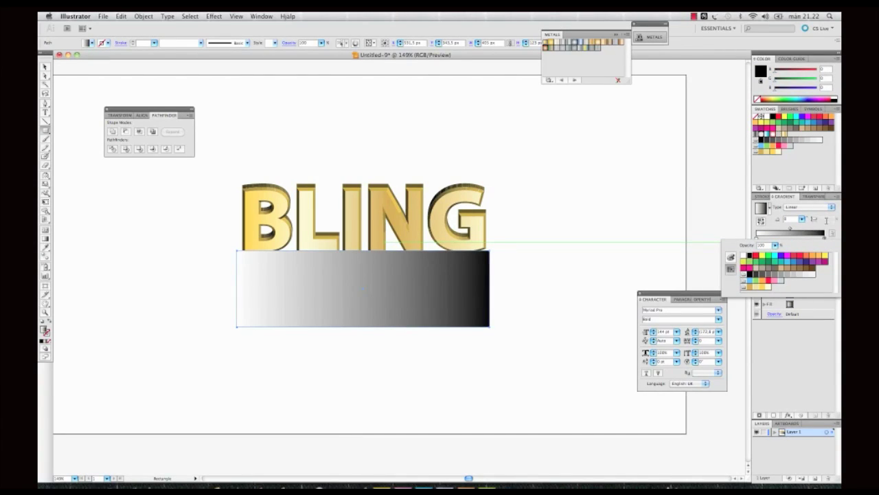
{"action": "left_click", "coordinate": [825, 217]}
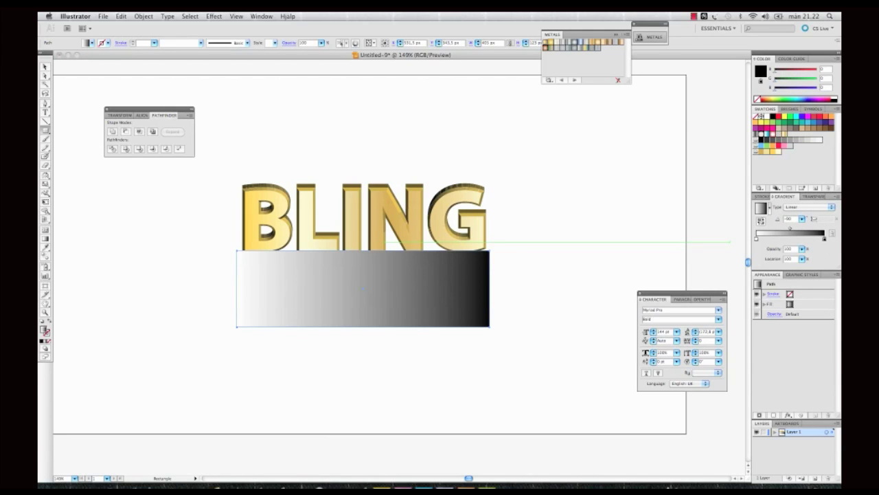
{"action": "key", "text": "Return"}
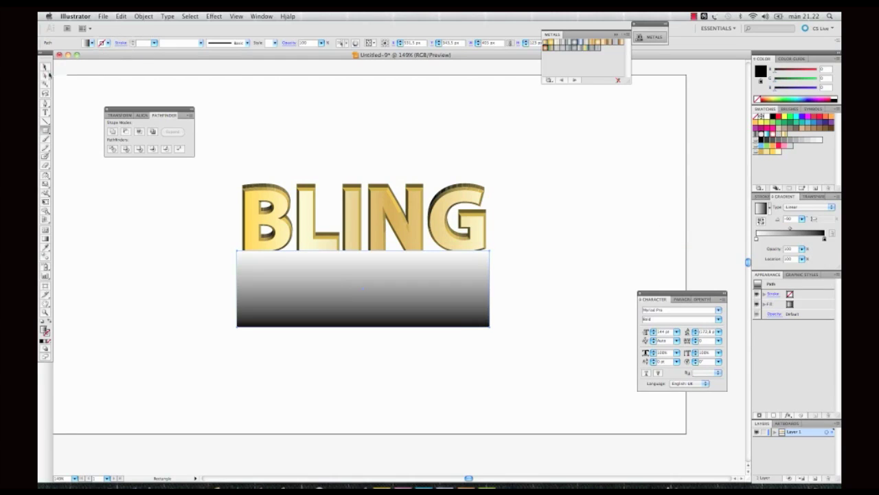
Step: Select the gradient rectangle with the reflection and turn it into an opacity mask
{"action": "left_click", "coordinate": [45, 66]}
{"action": "left_click", "coordinate": [202, 280]}
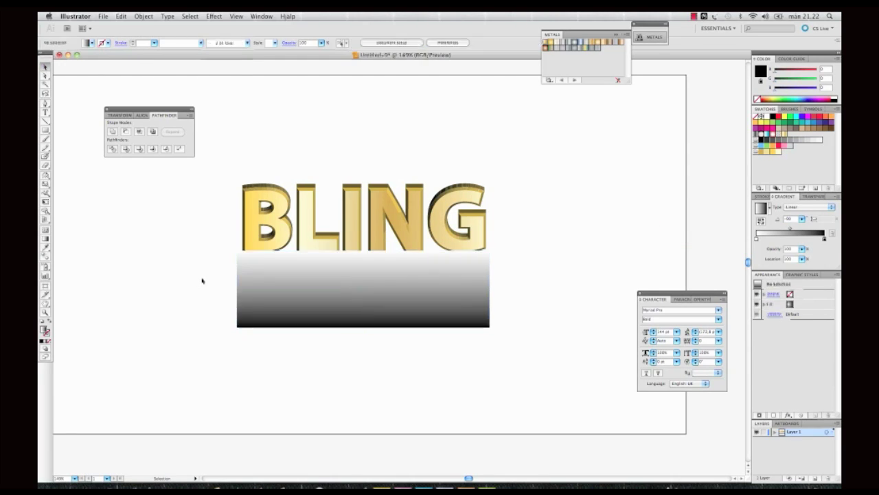
{"action": "left_click_drag", "start_coordinate": [214, 271], "coordinate": [518, 358]}
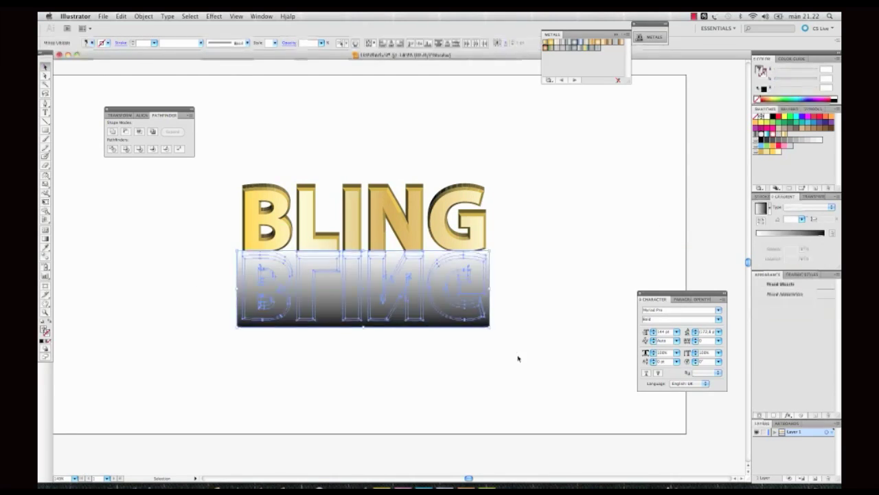
{"action": "left_click", "coordinate": [808, 197]}
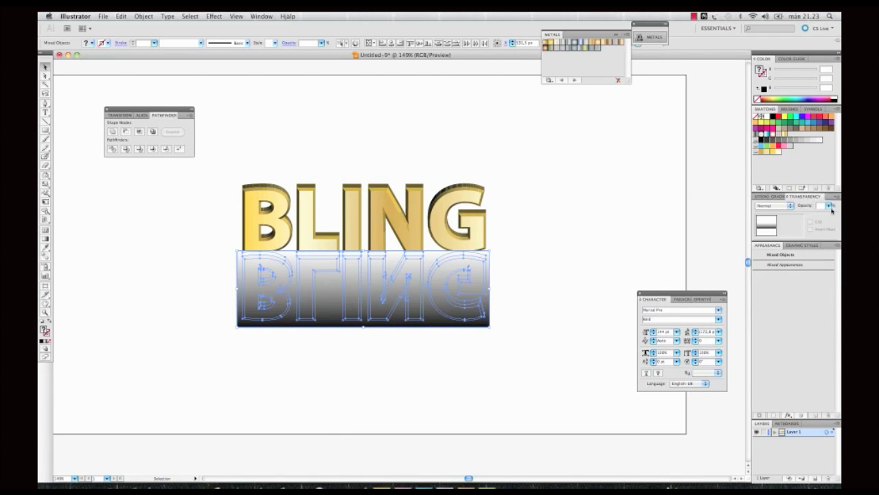
{"action": "left_click", "coordinate": [836, 198]}
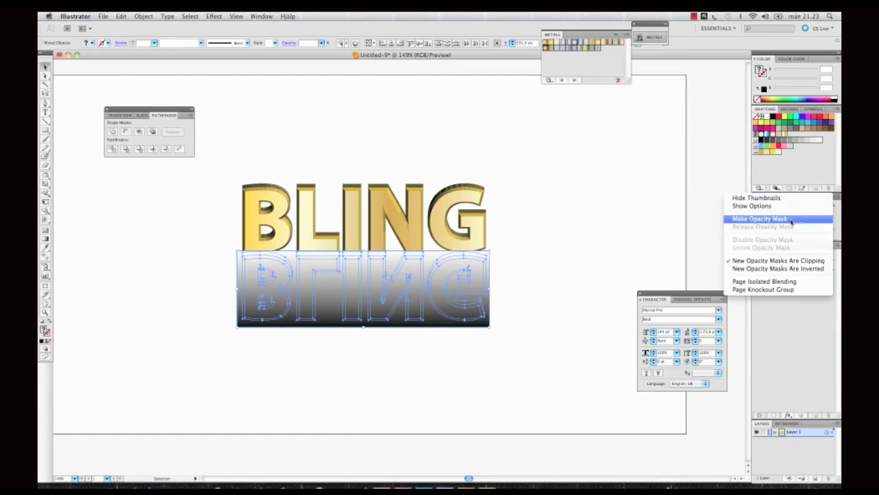
{"action": "left_click", "coordinate": [790, 221]}
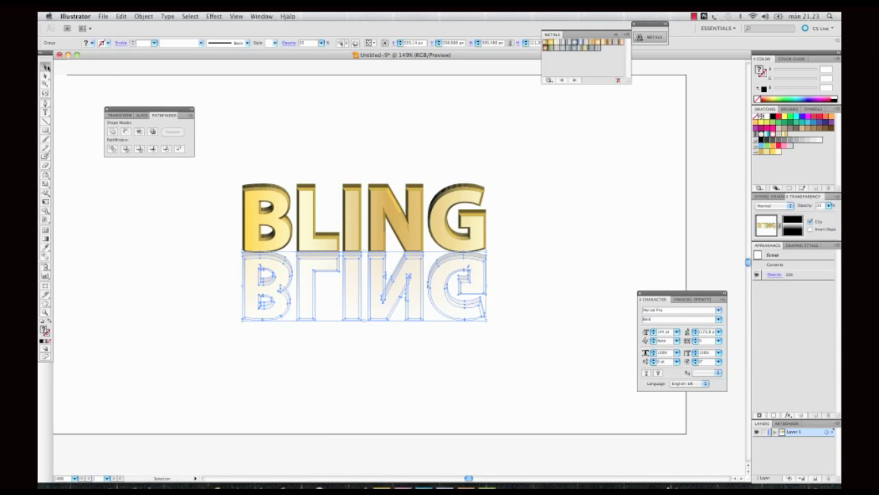
Step: Edit the reflection's opacity mask, dragging the rectangle's bottom edge up to shorten the fade
{"action": "left_click", "coordinate": [274, 135]}
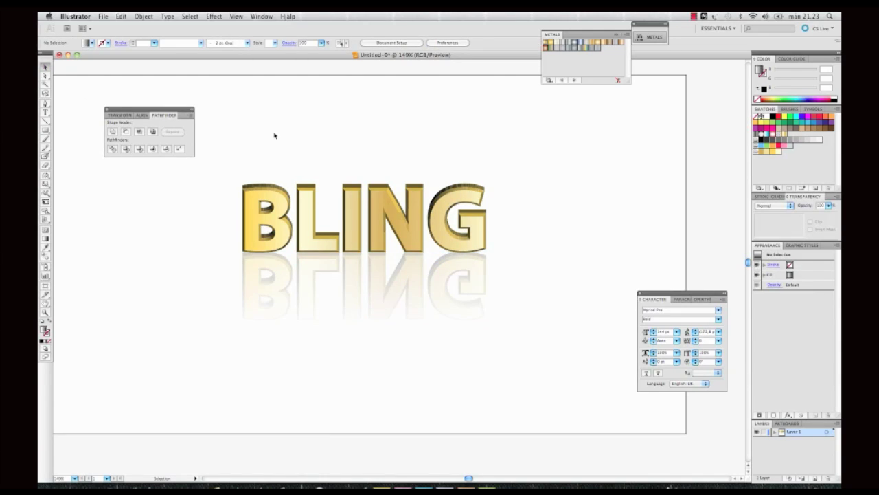
{"action": "left_click_drag", "start_coordinate": [233, 256], "coordinate": [548, 363]}
{"action": "left_click", "coordinate": [789, 227]}
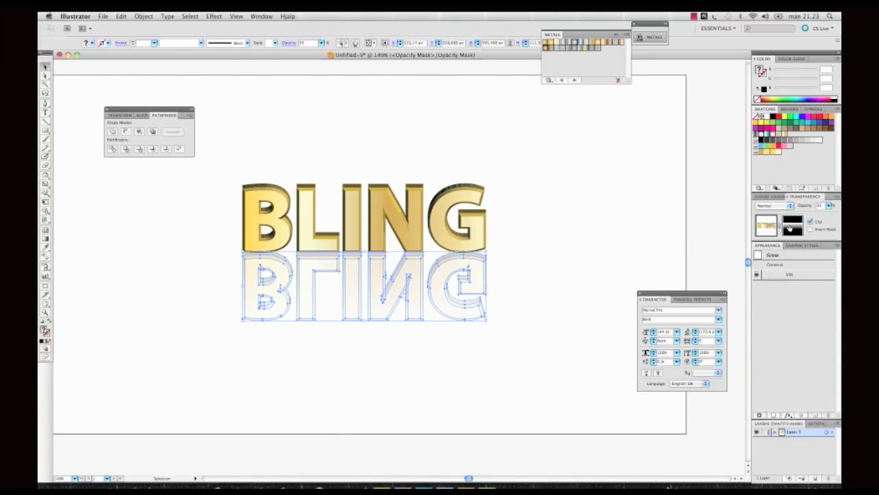
{"action": "key", "text": "ctrl+f"}
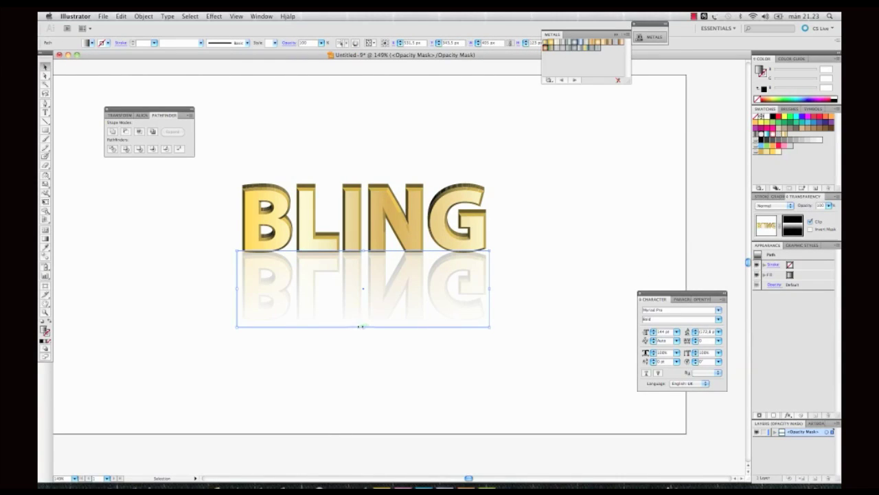
{"action": "left_click_drag", "start_coordinate": [364, 327], "coordinate": [365, 310]}
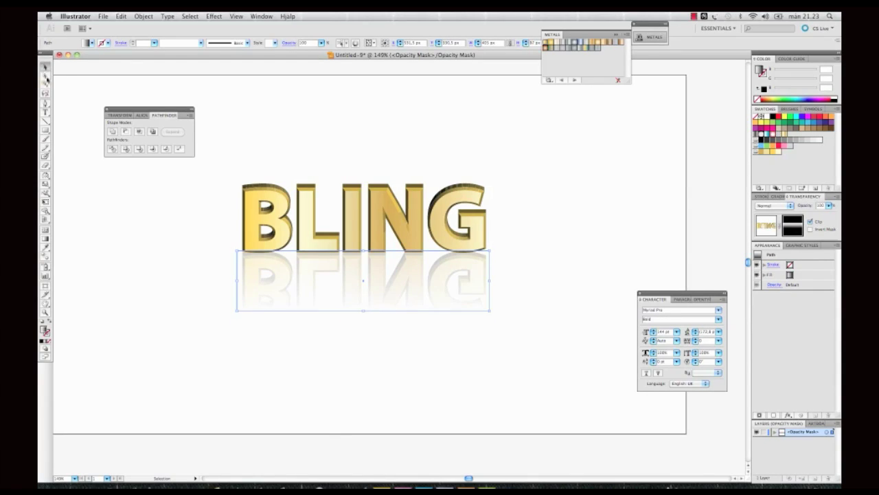
{"action": "left_click", "coordinate": [333, 132]}
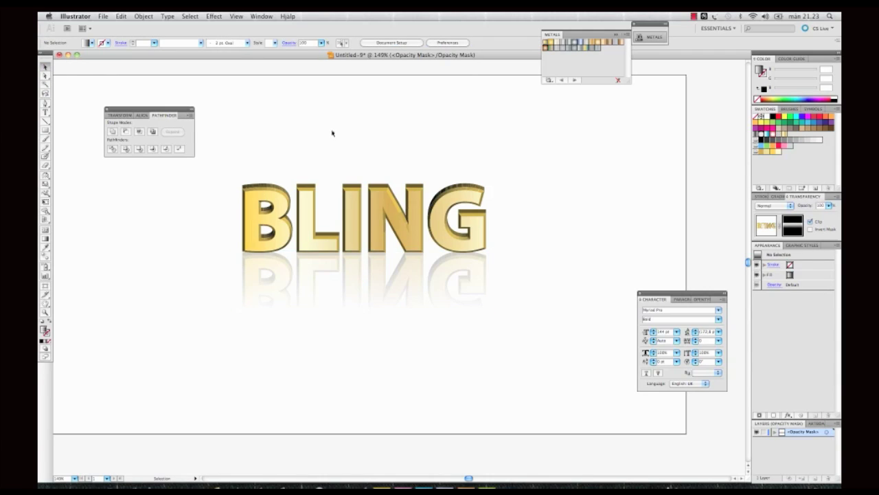